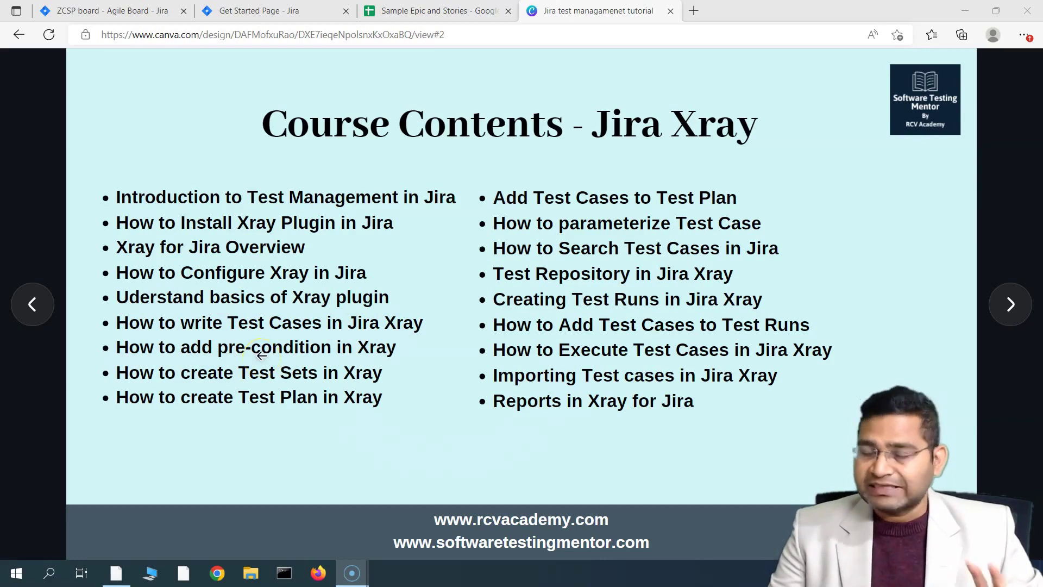
- Switch to the Jira backlog and open the test "Verify the leads are created successfully" (ZCSP-17) on its own page
click(117, 10)
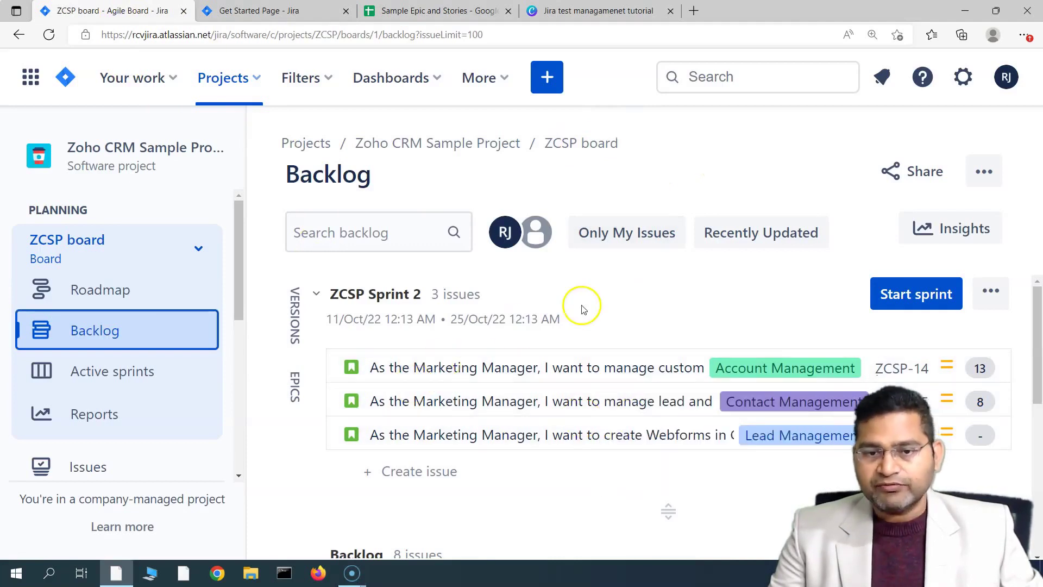
click(668, 297)
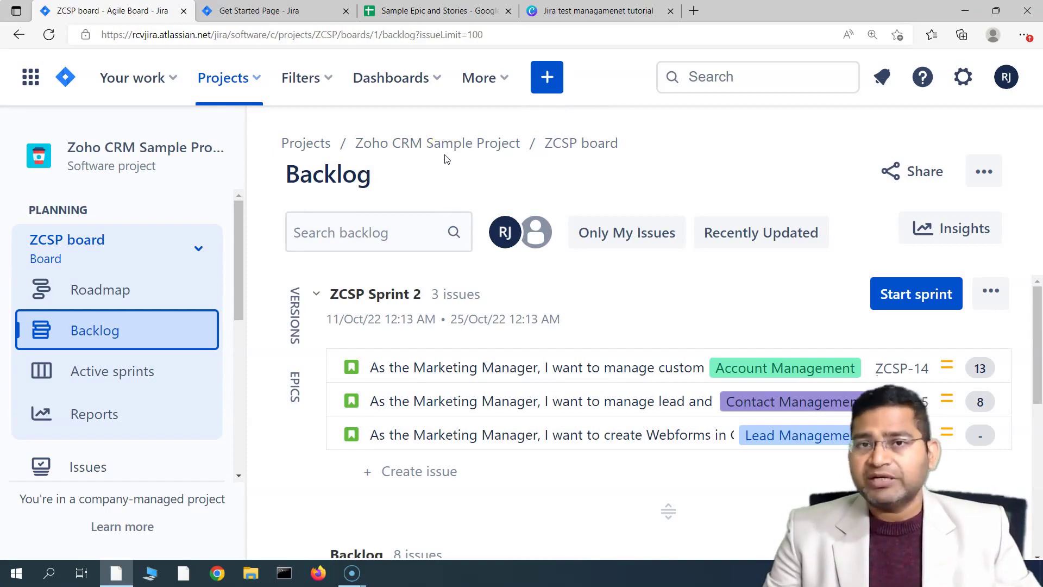
scroll(466, 384, down, 5)
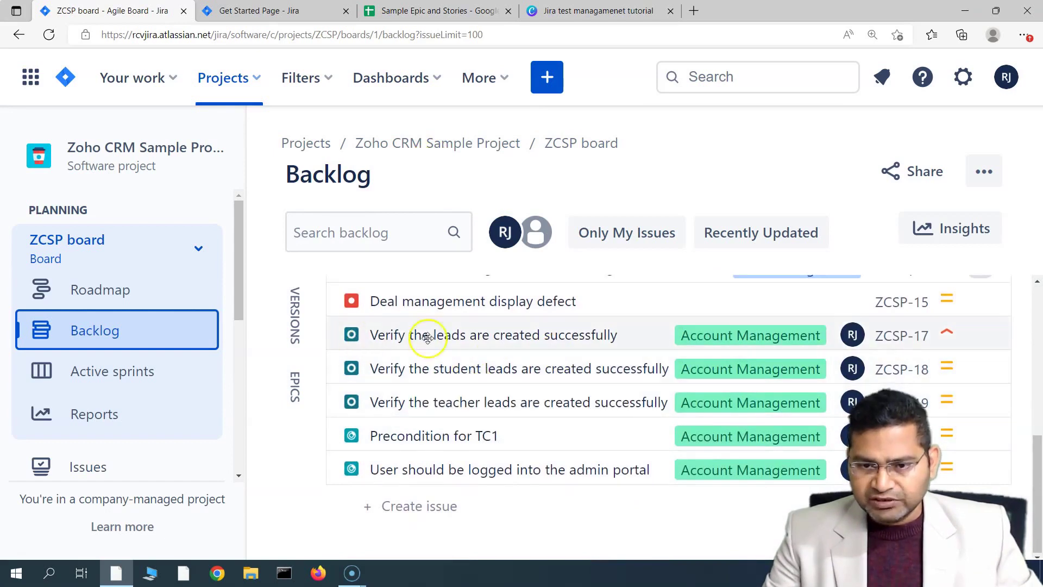
click(401, 336)
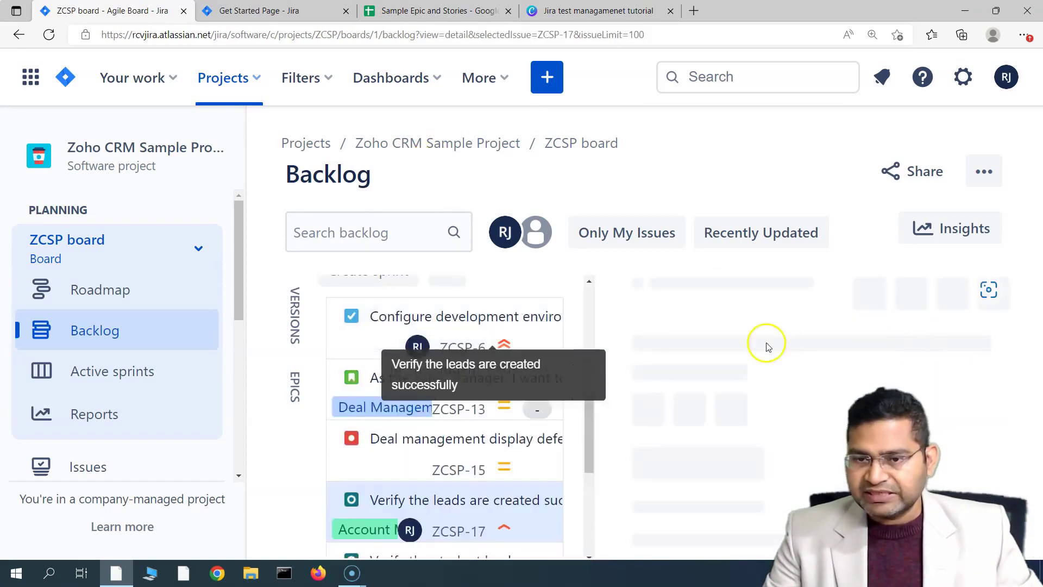
click(664, 308)
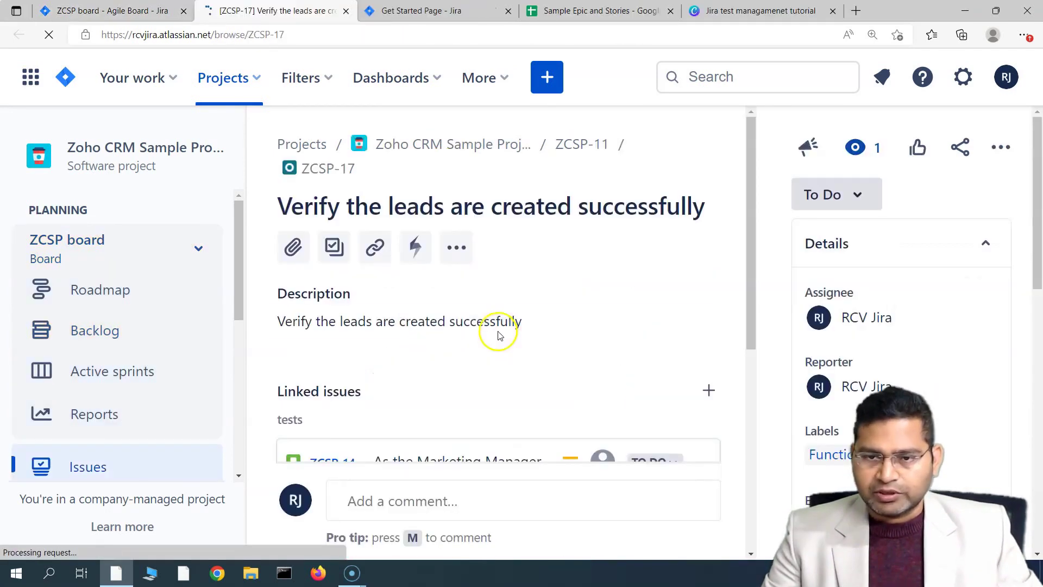
- Remove the existing precondition "Precondition for TC1" (ZCSP-20) from the test
scroll(511, 342, down, 6)
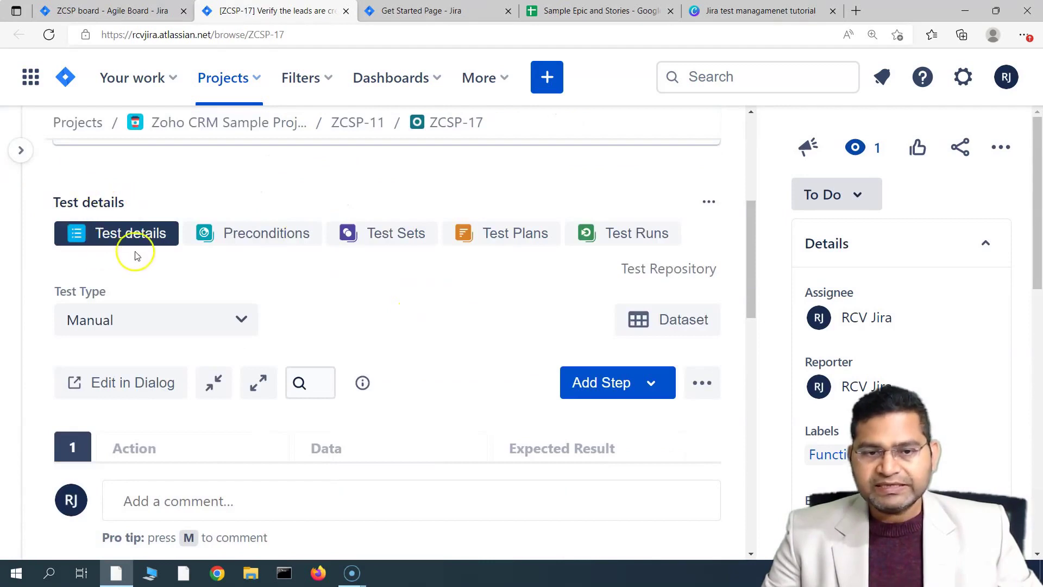
scroll(299, 303, down, 4)
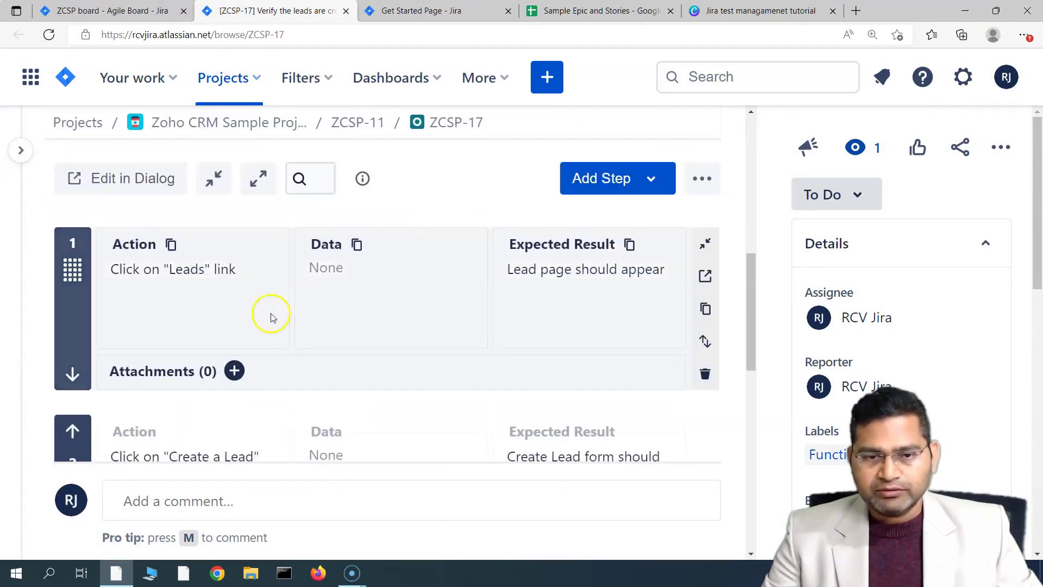
scroll(421, 316, down, 8)
scroll(263, 412, up, 2)
scroll(373, 401, up, 10)
scroll(282, 312, down, 5)
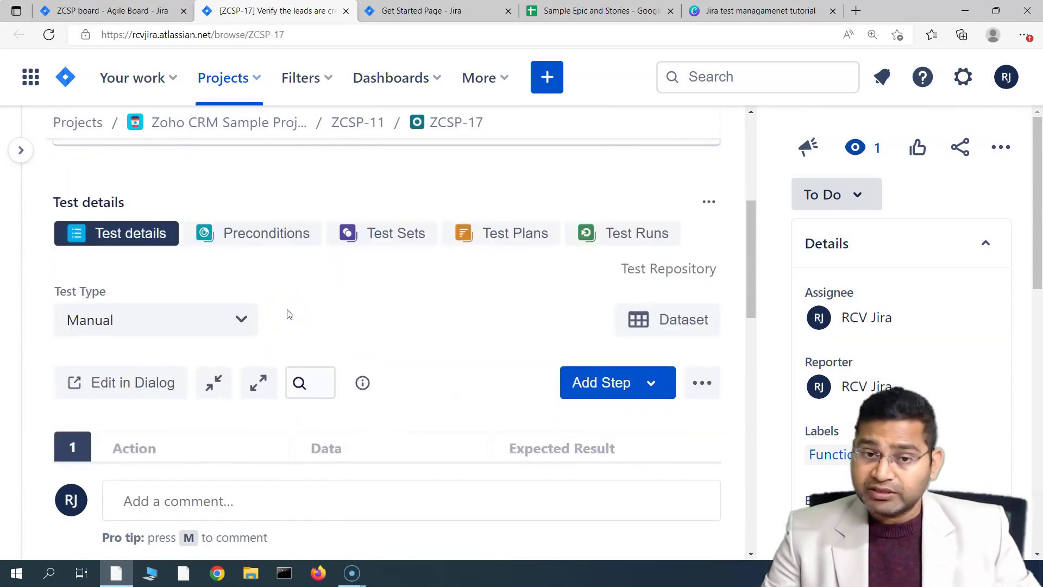
click(265, 240)
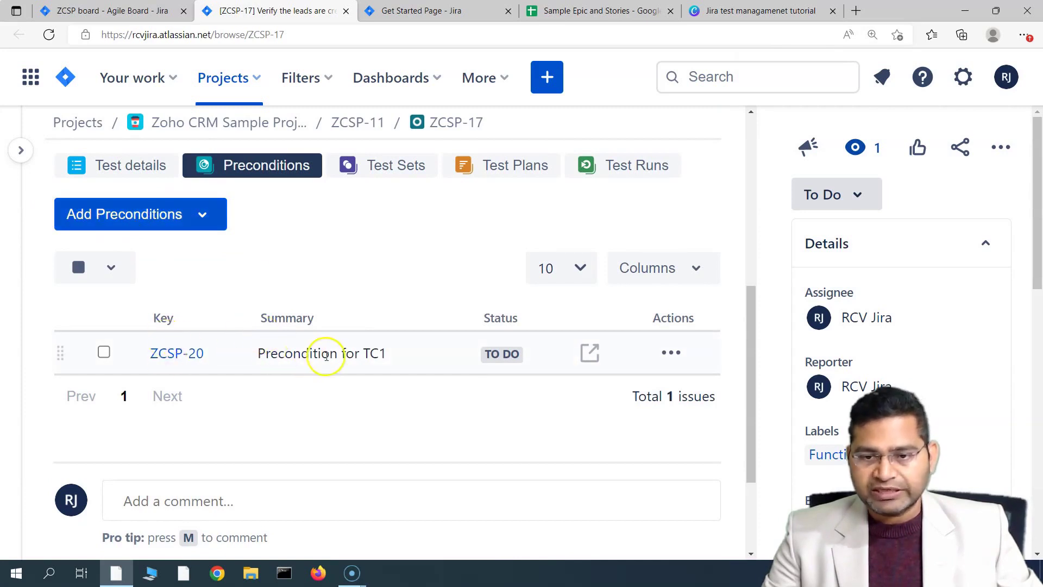
click(104, 353)
click(671, 353)
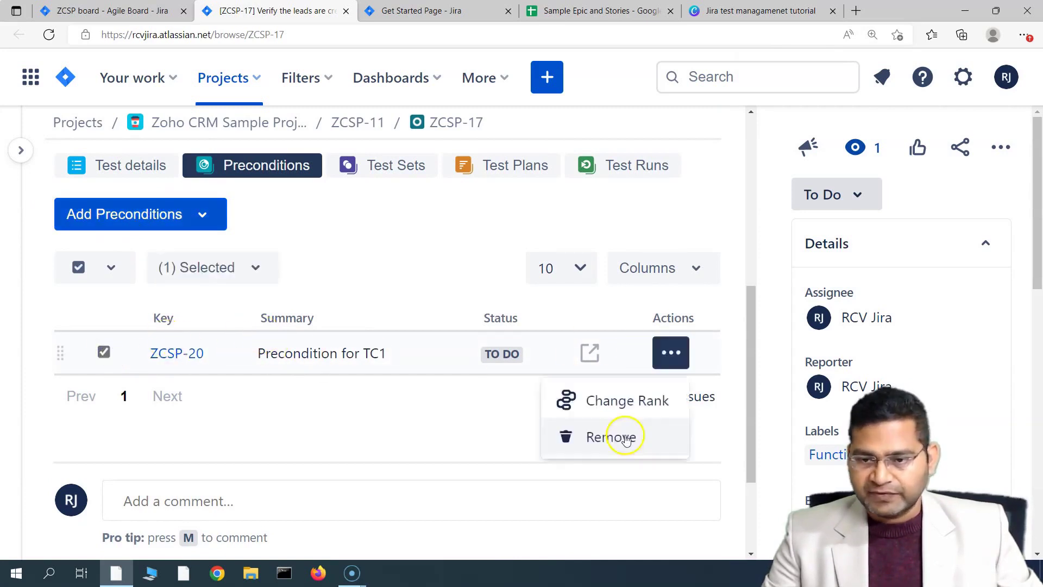
click(618, 435)
click(643, 351)
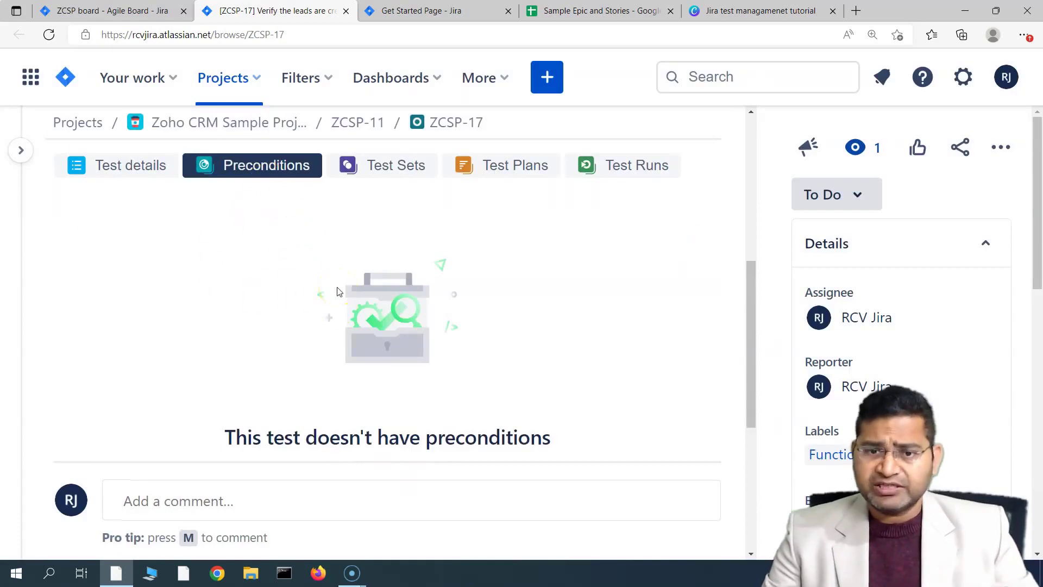
- Examine the test's preconditions section and the available options for adding preconditions
scroll(337, 292, down, 2)
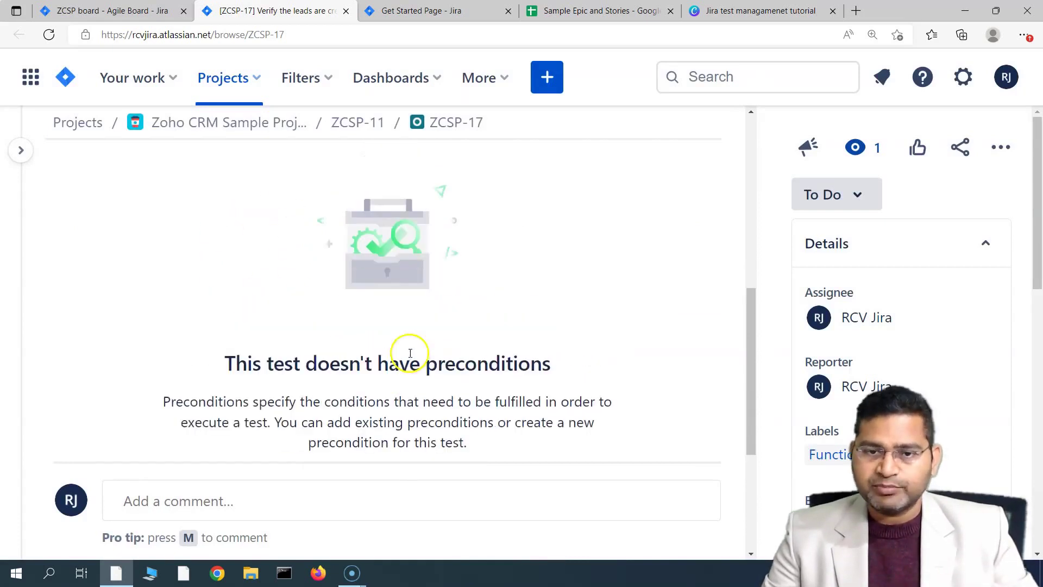
scroll(396, 255, down, 3)
scroll(457, 314, up, 2)
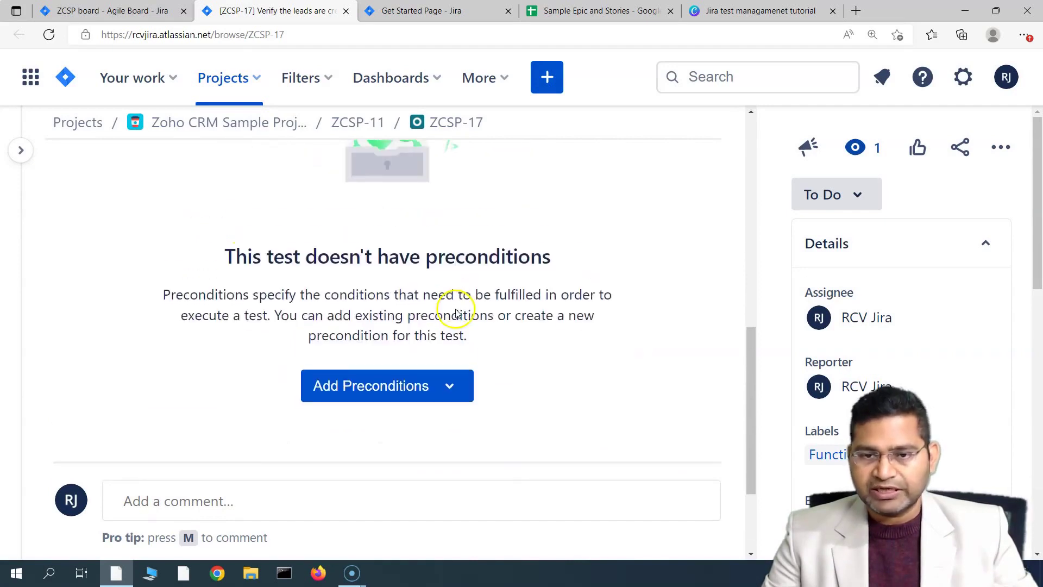
scroll(353, 302, up, 4)
scroll(303, 341, down, 2)
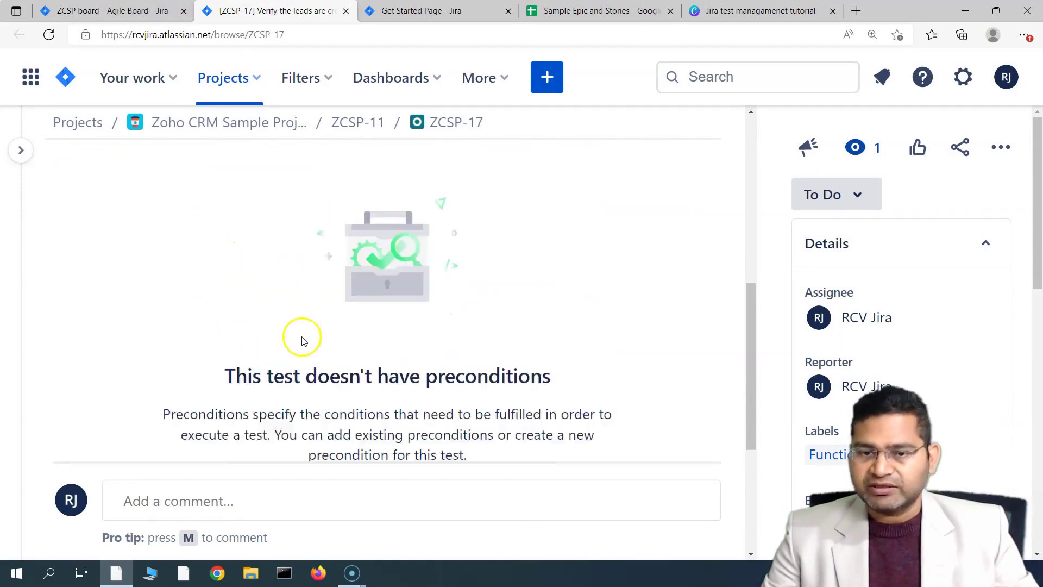
scroll(303, 341, down, 2)
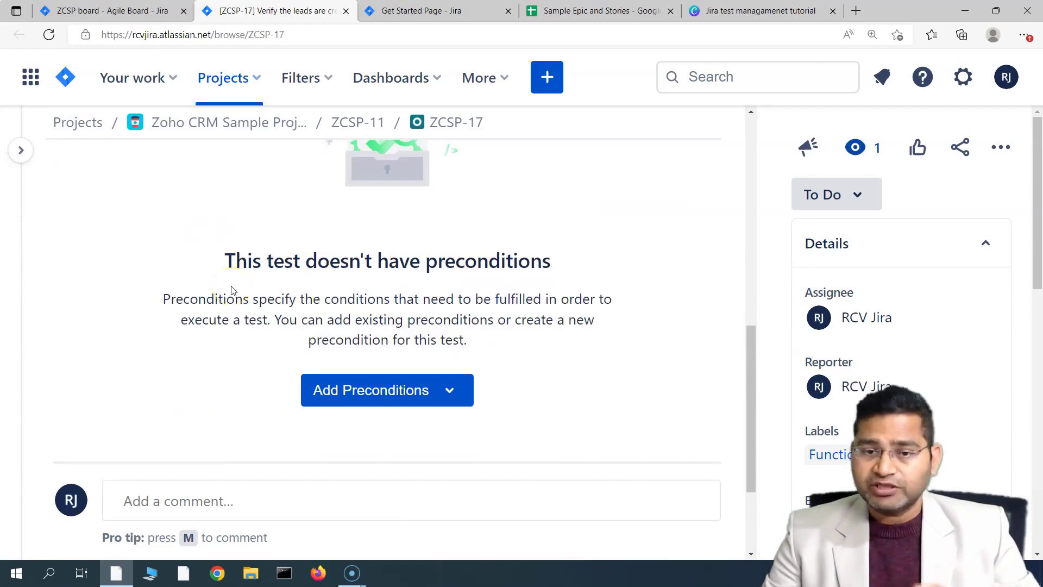
scroll(231, 291, down, 1)
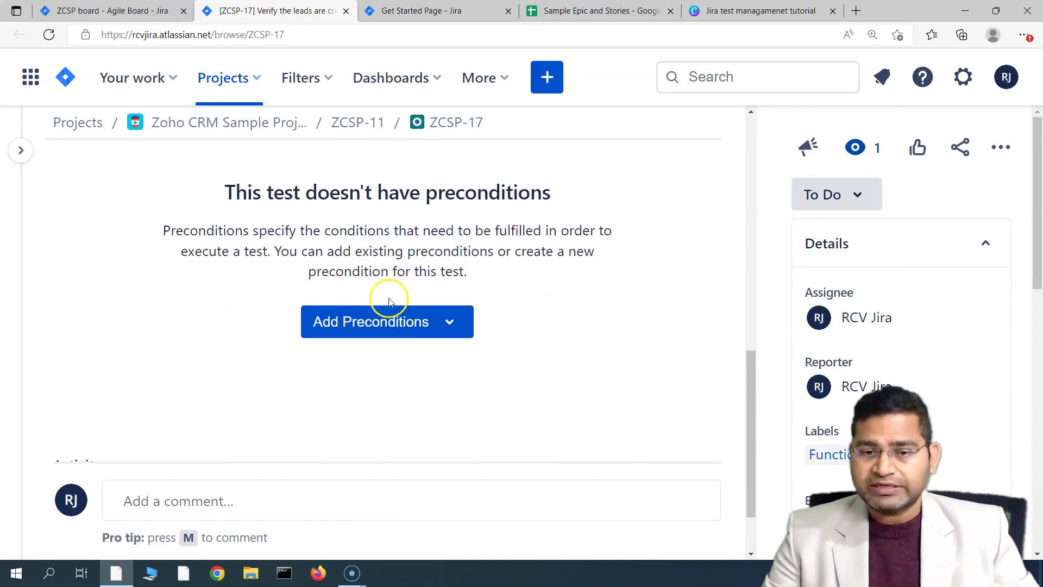
click(445, 333)
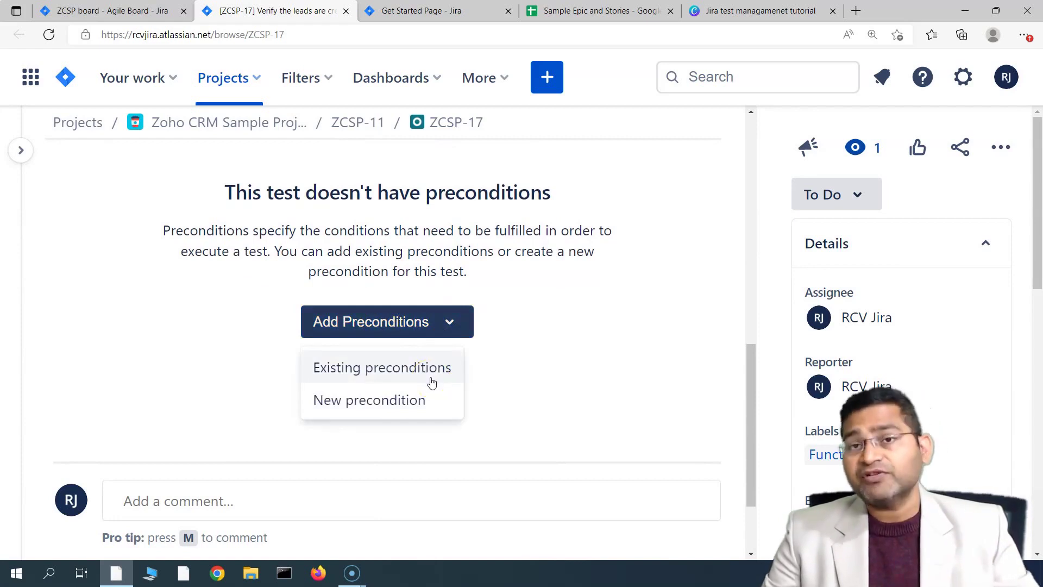
click(422, 405)
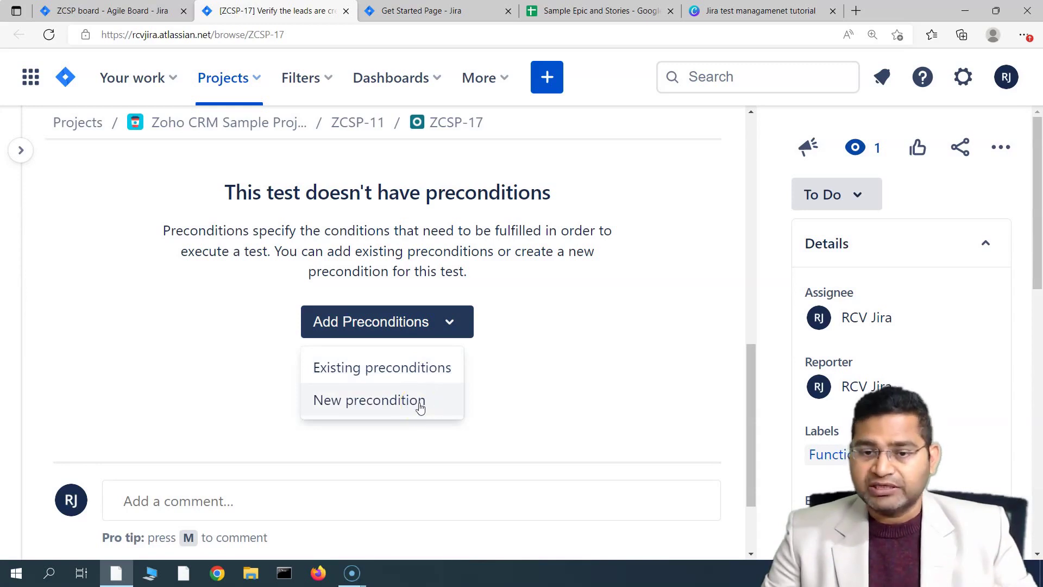
click(552, 266)
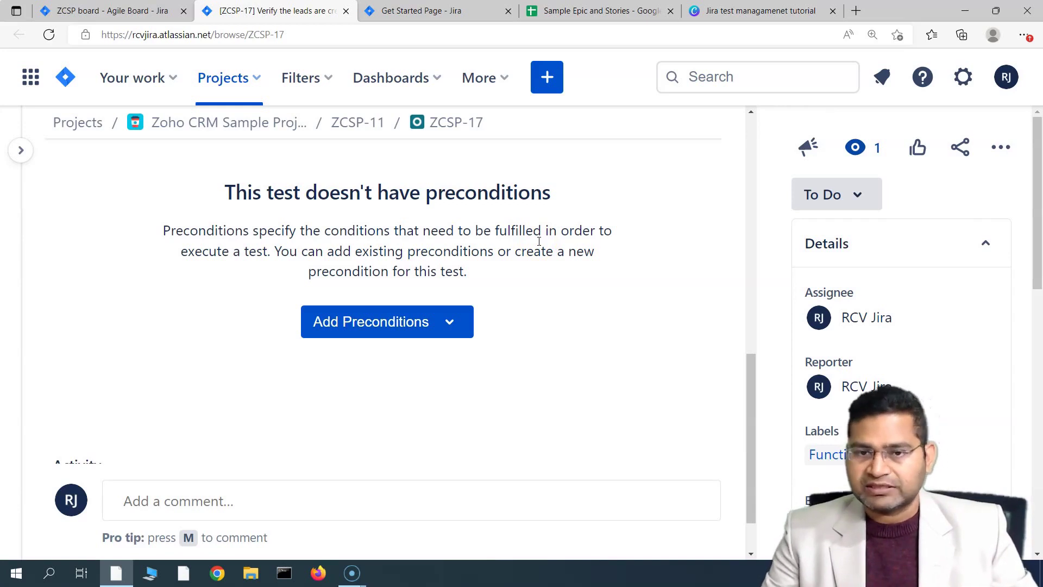
- Review the test's description, linked issue and manual test steps
scroll(560, 313, up, 3)
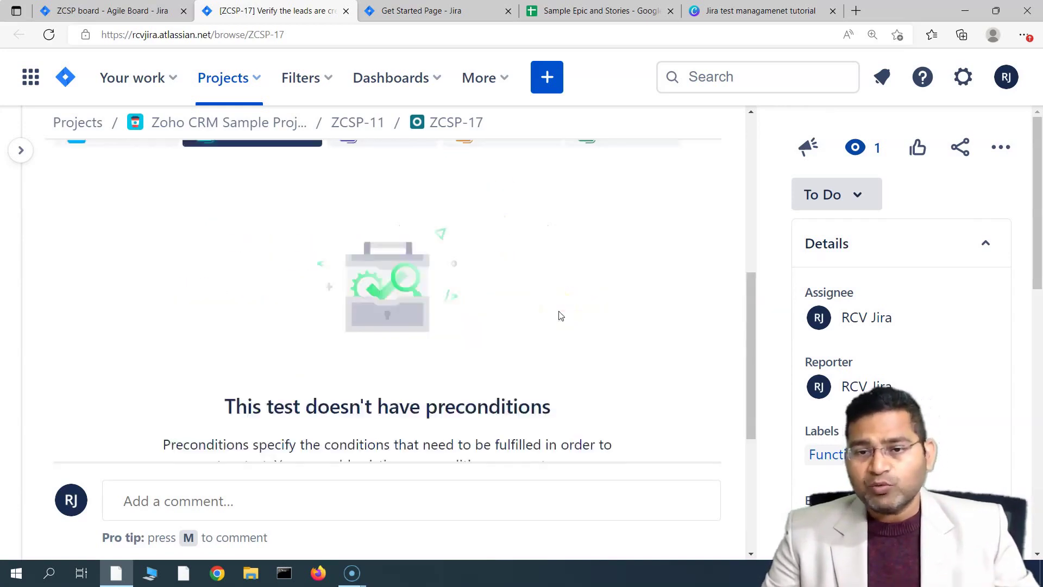
scroll(560, 316, up, 6)
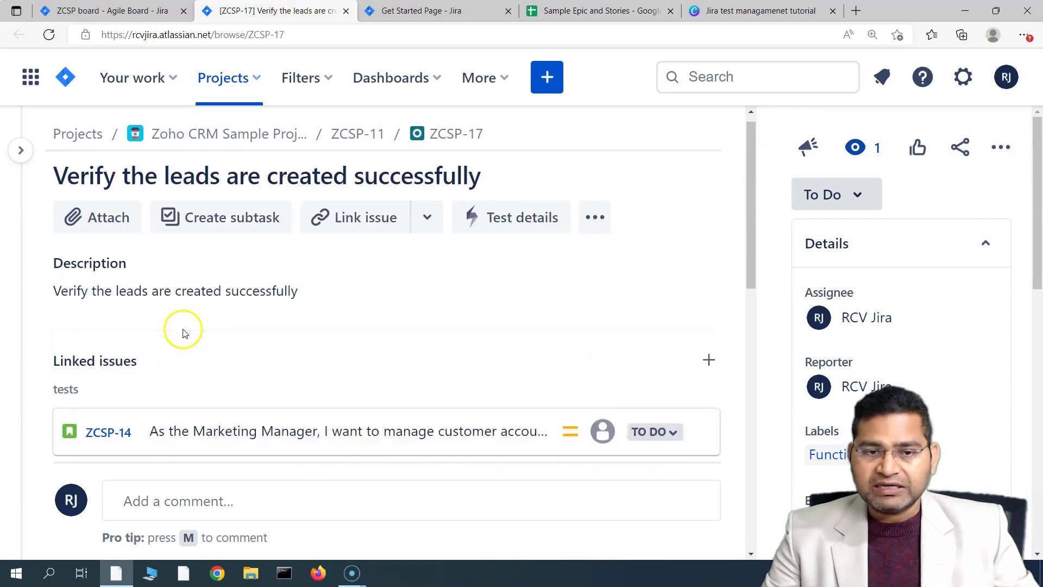
scroll(315, 332, down, 2)
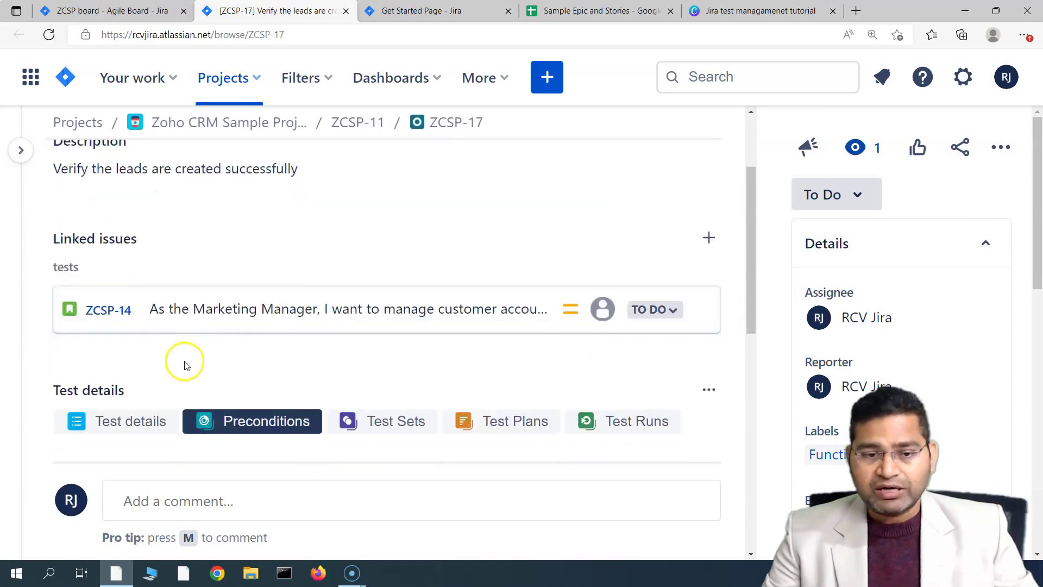
scroll(181, 361, down, 2)
click(128, 287)
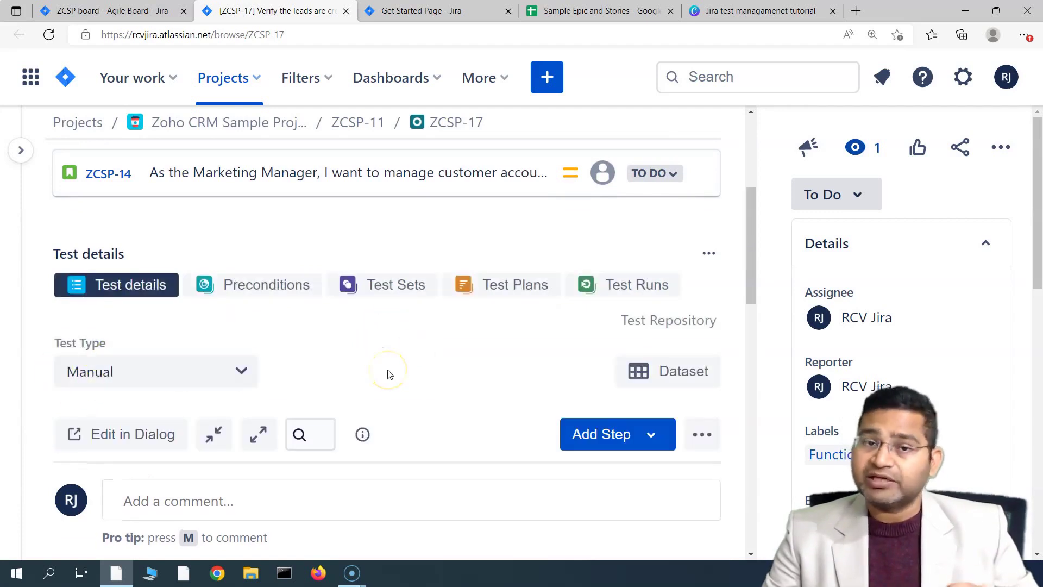
scroll(392, 373, down, 2)
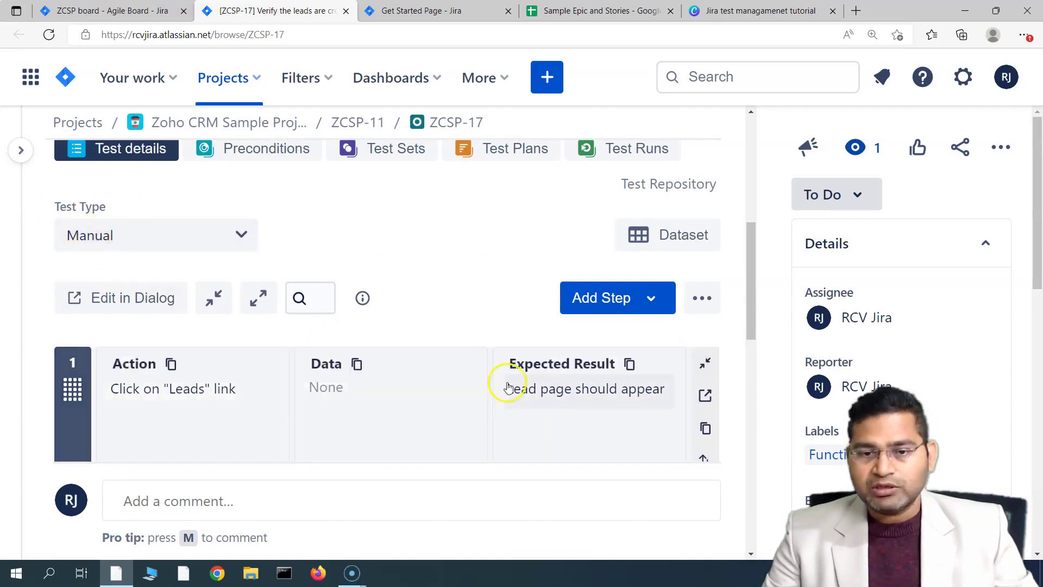
scroll(507, 385, down, 3)
scroll(268, 368, up, 6)
scroll(263, 351, down, 4)
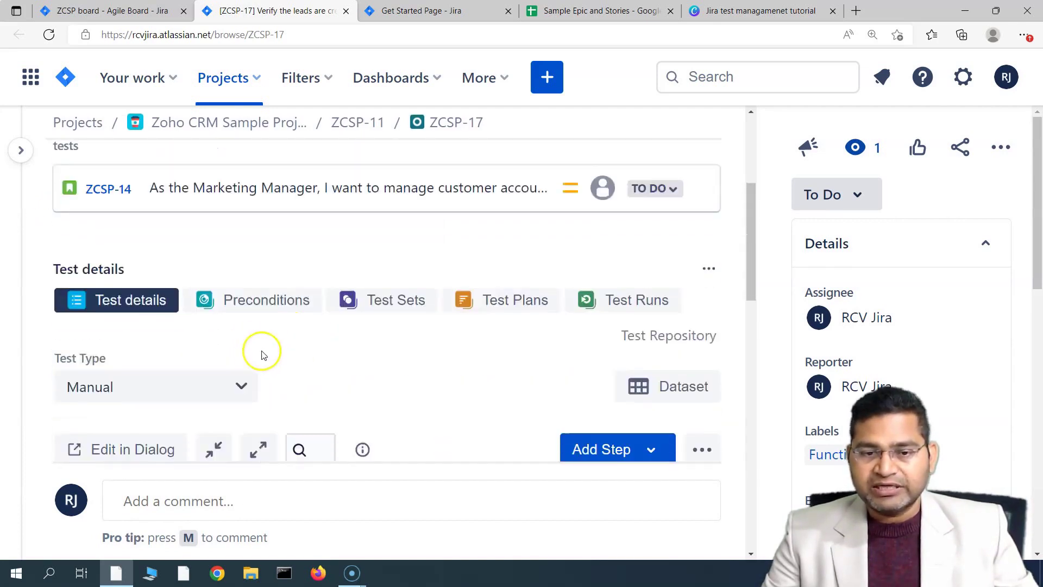
- Return to the test's preconditions and bring up the option for adding them
click(272, 284)
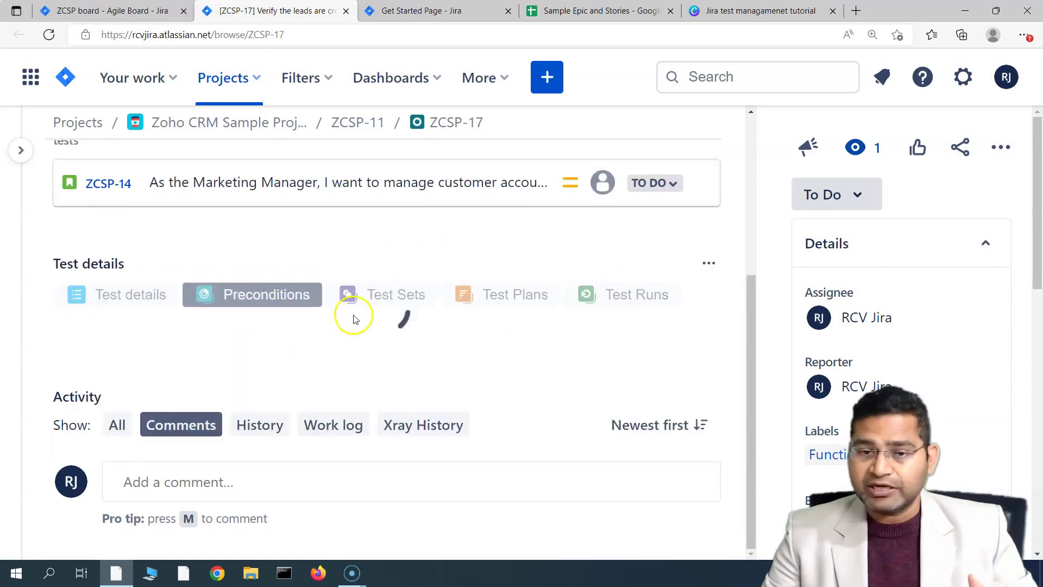
scroll(397, 342, down, 1)
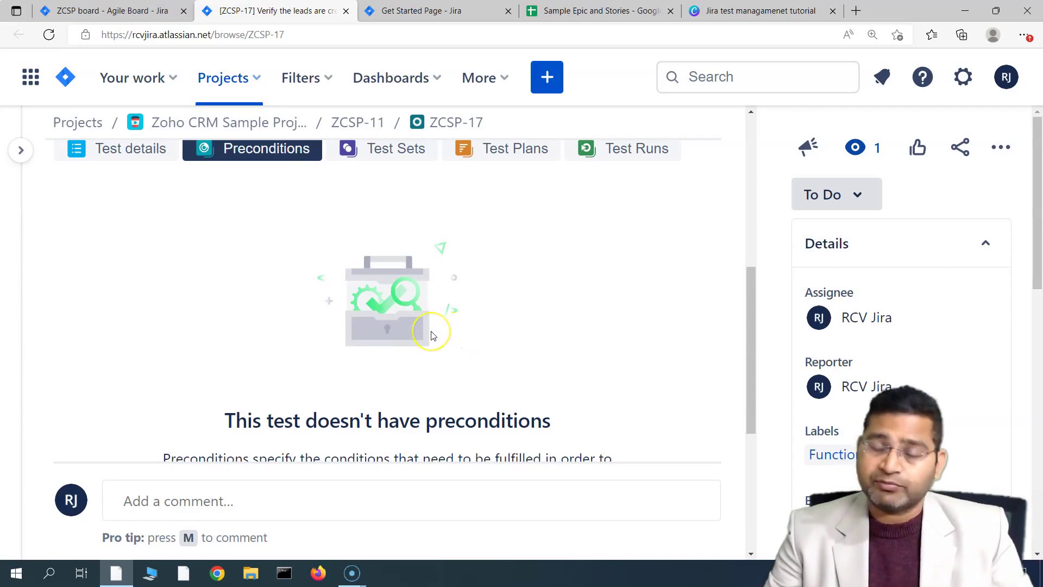
scroll(433, 336, down, 1)
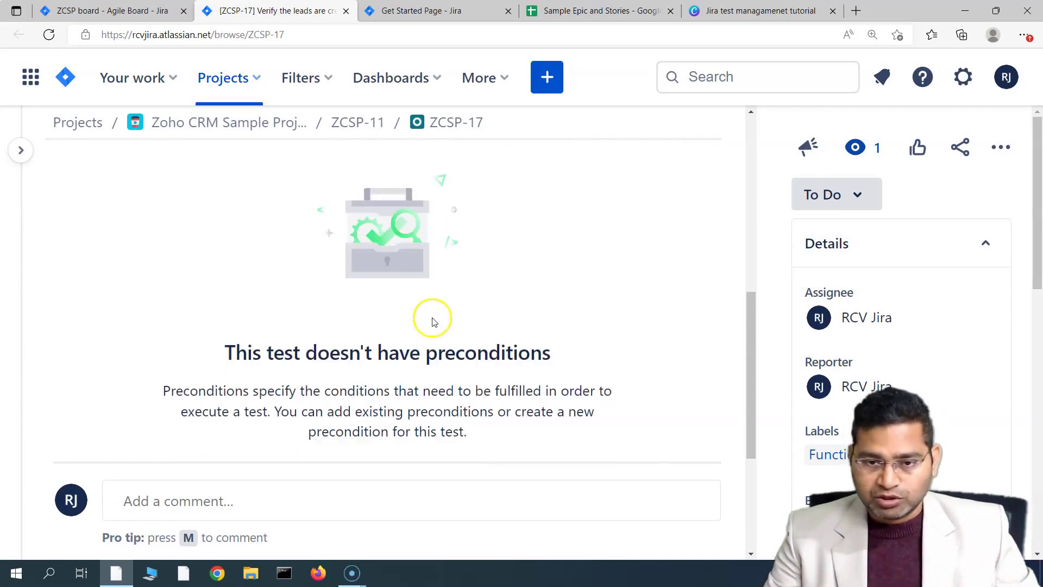
scroll(431, 314, down, 3)
click(412, 278)
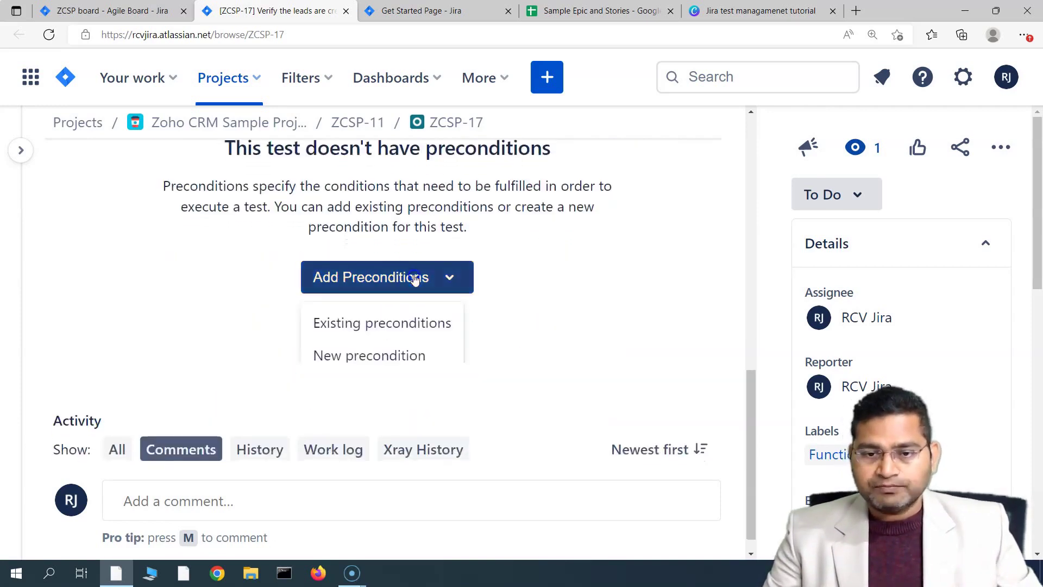
click(365, 360)
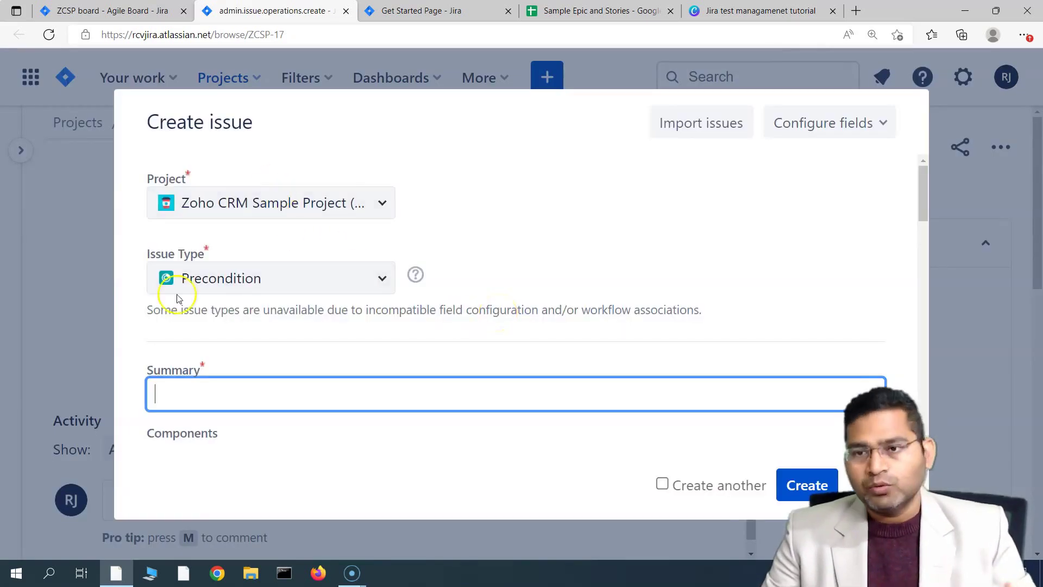
click(272, 390)
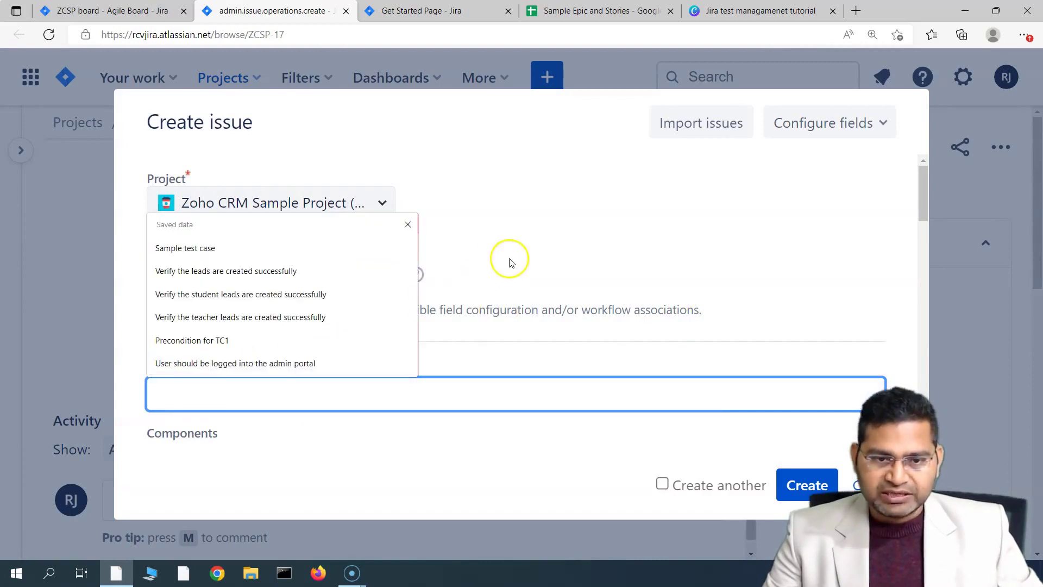
click(637, 195)
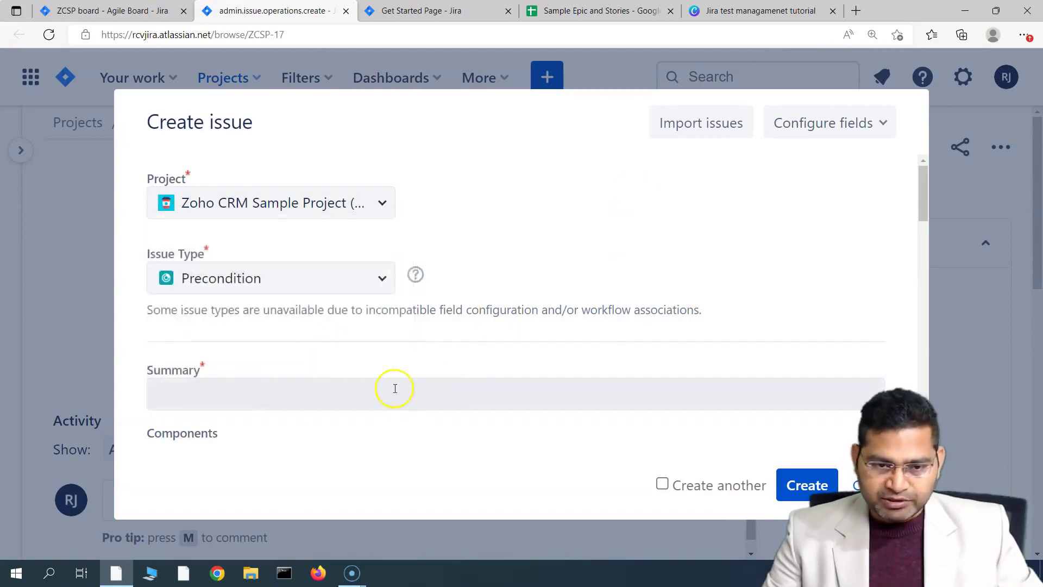
click(389, 396)
text(User)
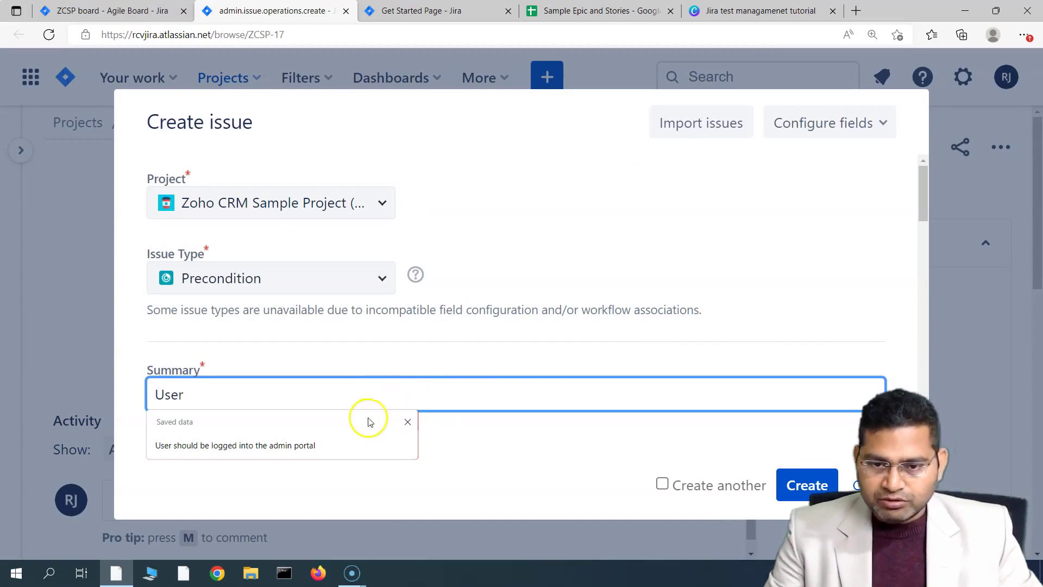
click(408, 422)
click(540, 412)
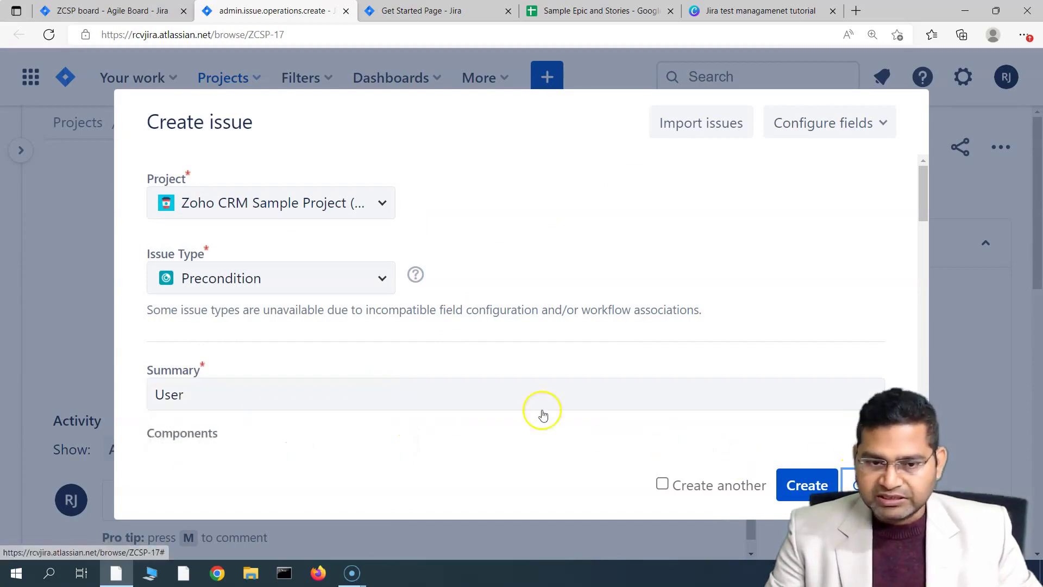
key(Escape)
click(600, 194)
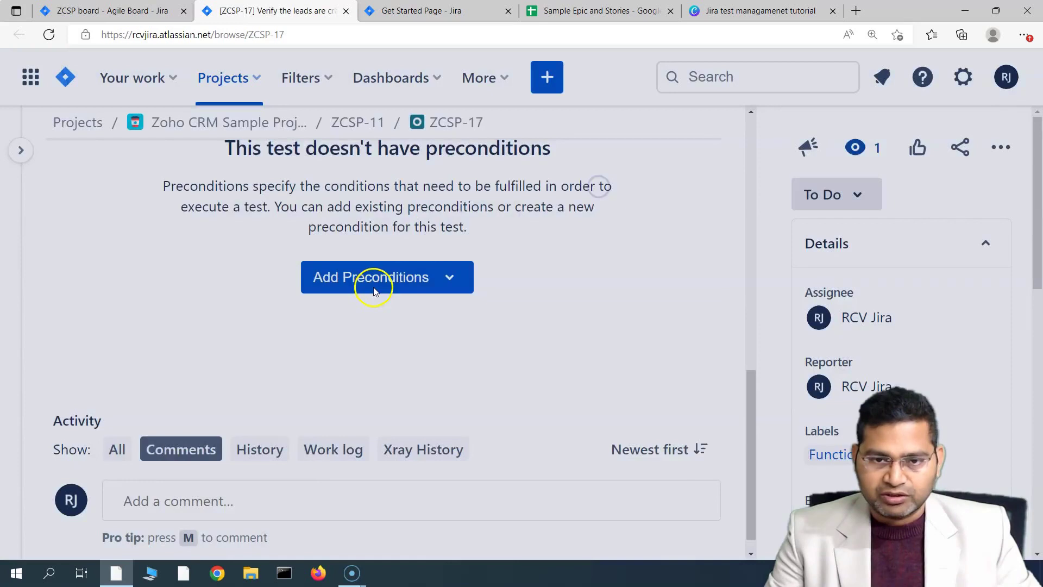
- Start a new precondition for the test with the summary "User should be logged into the leads portal"
scroll(373, 279, up, 8)
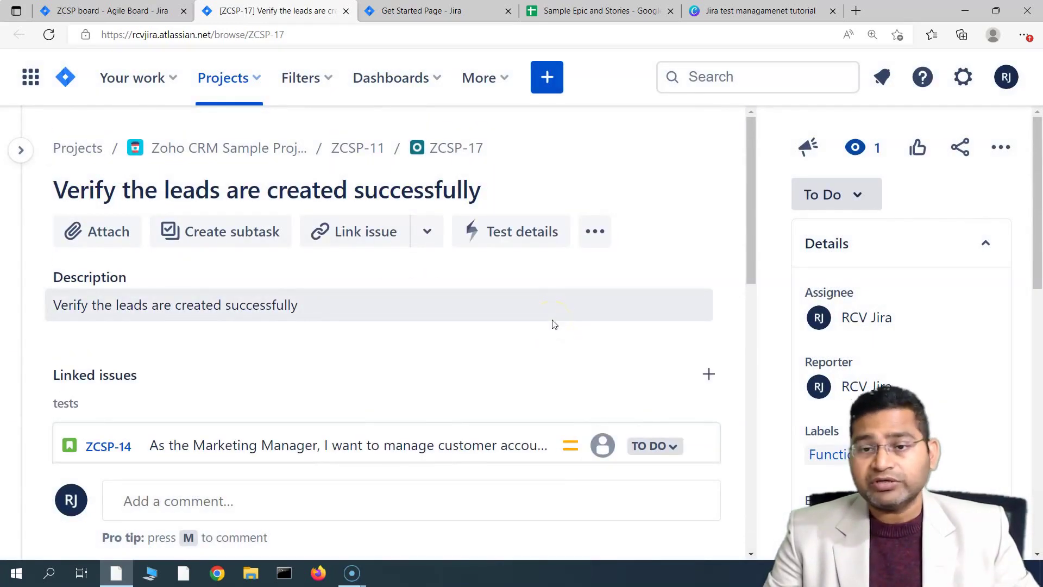
click(447, 382)
scroll(447, 382, down, 3)
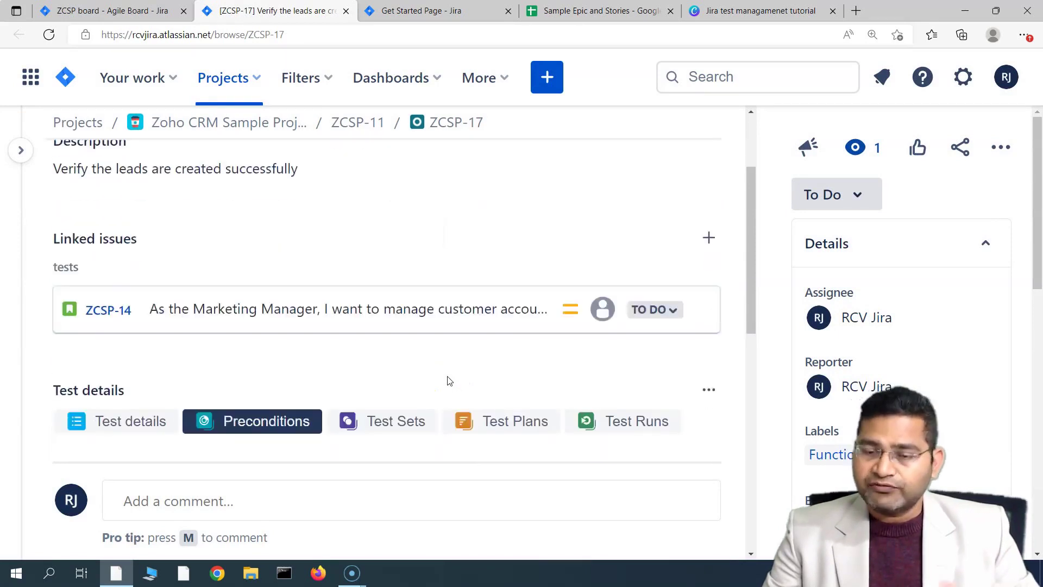
click(486, 362)
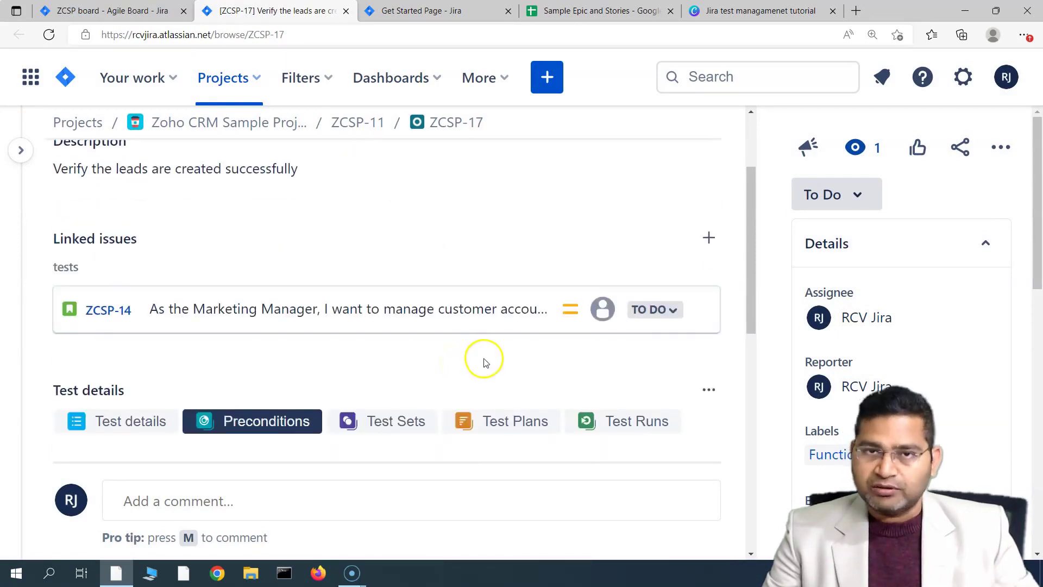
scroll(483, 359, down, 5)
click(425, 419)
scroll(377, 438, down, 4)
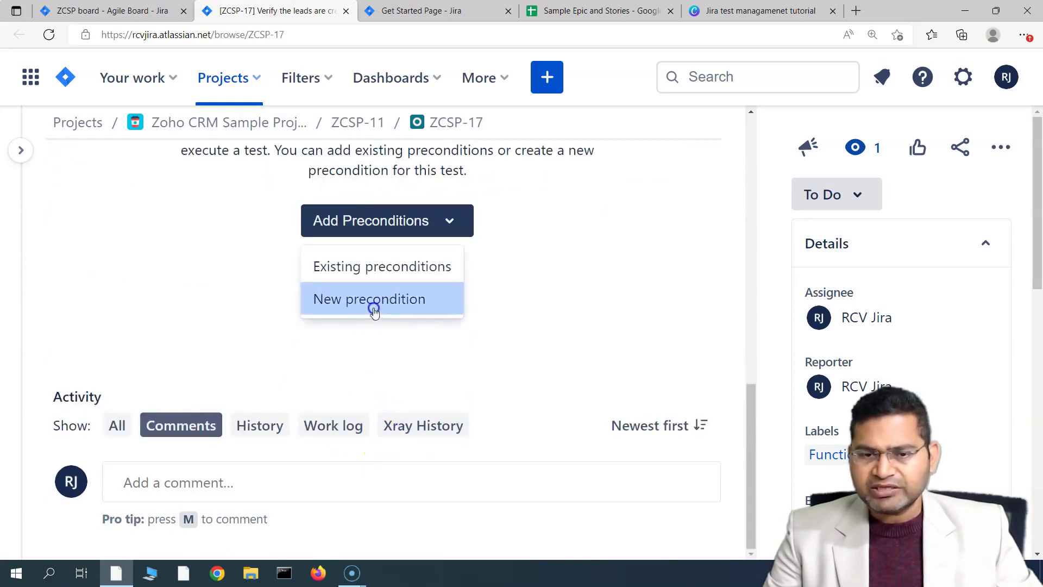
click(374, 309)
text(User)
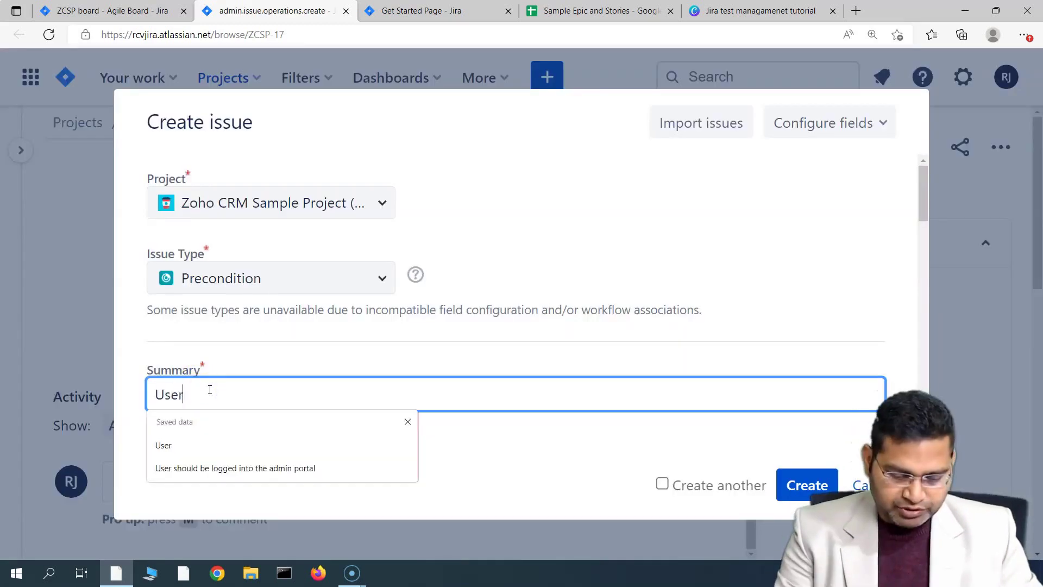
text( should be logged in)
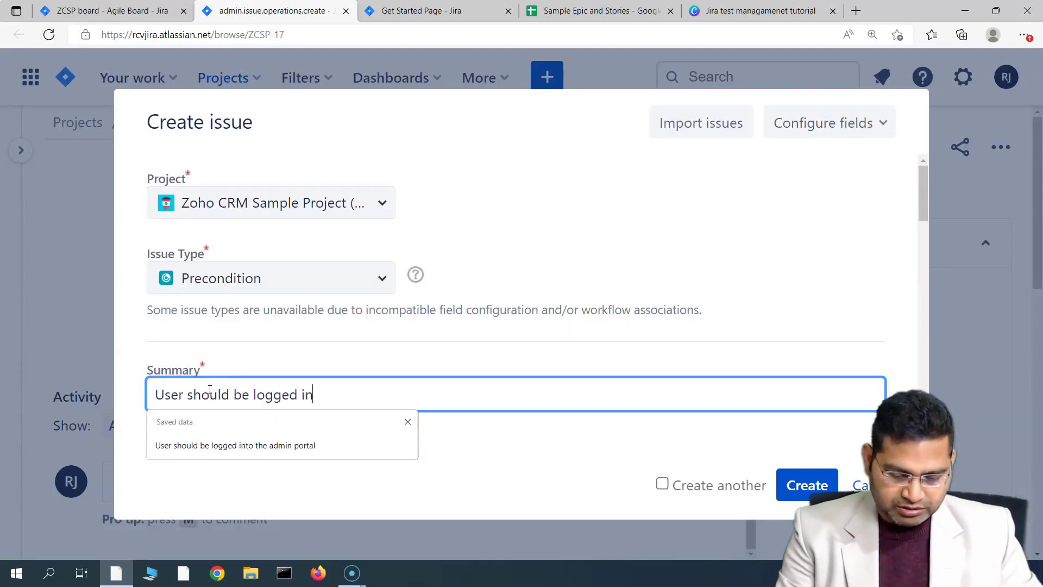
text(e leadd)
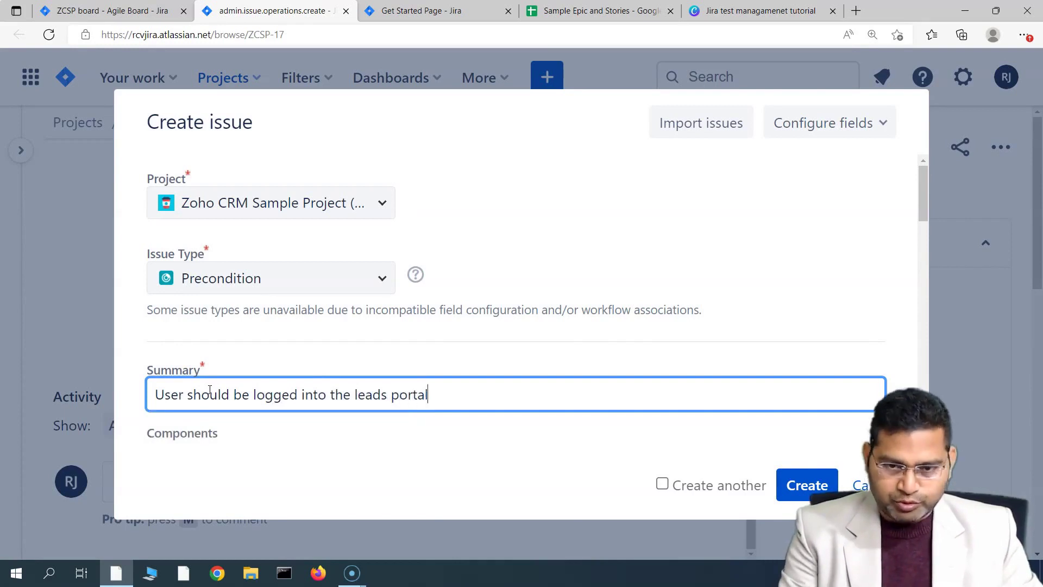
- Copy the summary text "User should be logged into the leads portal" into the precondition's description
scroll(482, 244, down, 2)
drag(480, 259, 179, 255)
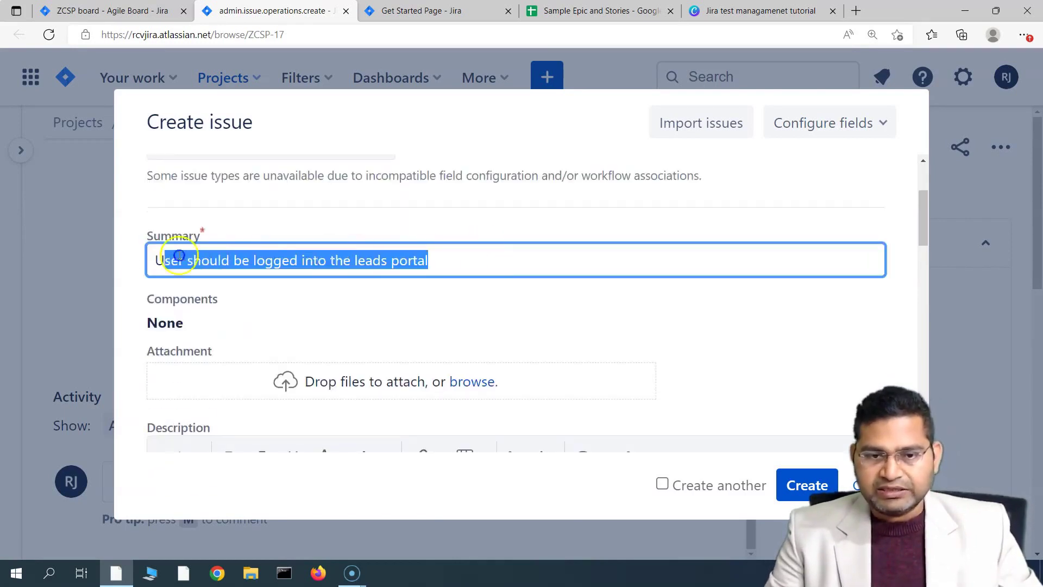
scroll(473, 260, down, 2)
click(222, 376)
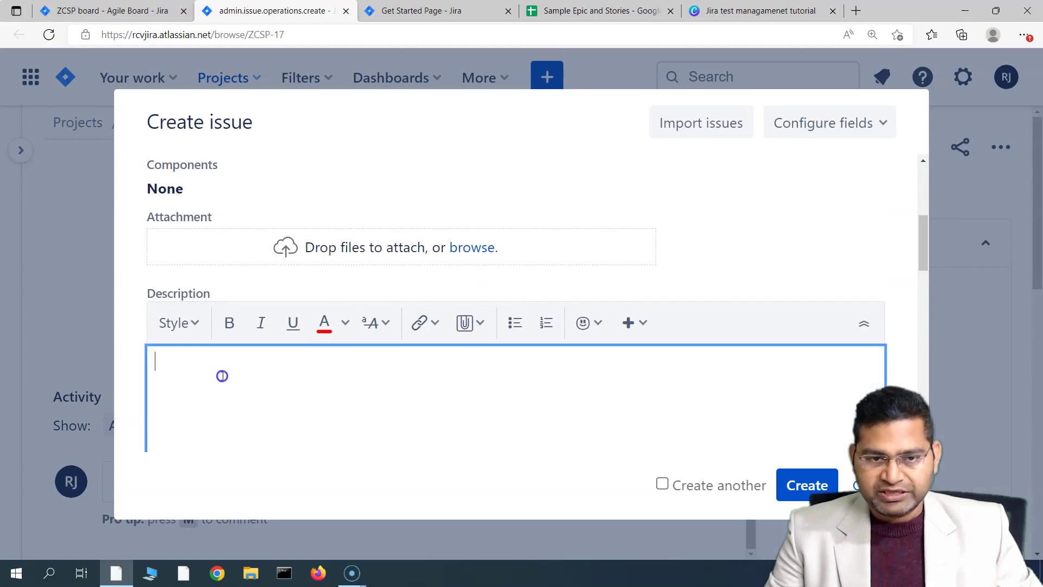
text(User should be logged into the leads portal)
- Link the precondition to story ZCSP-14 using the "relates to" link type
scroll(375, 349, down, 6)
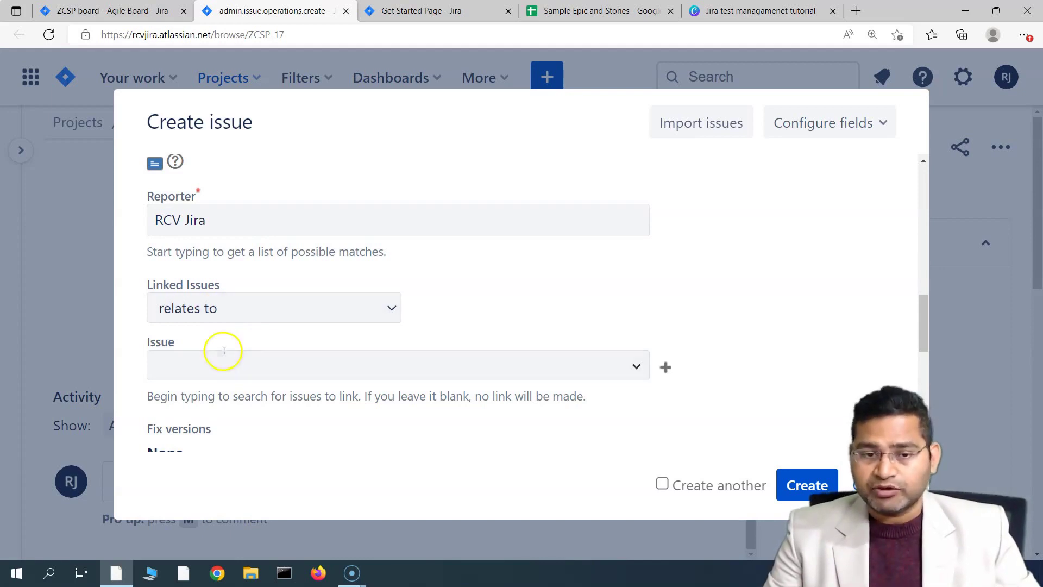
click(263, 368)
scroll(557, 329, down, 2)
click(636, 277)
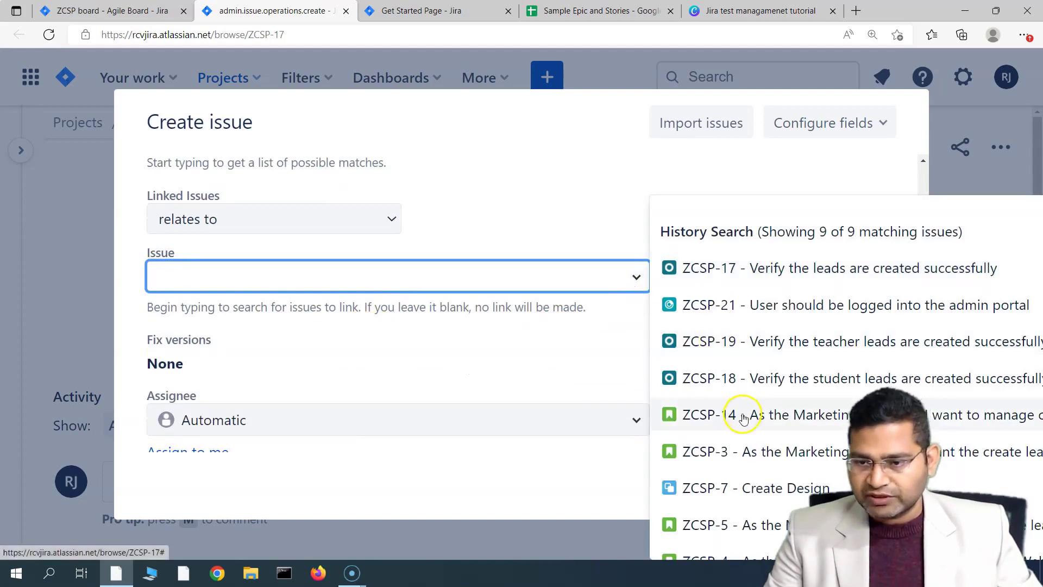
click(742, 415)
scroll(342, 346, down, 1)
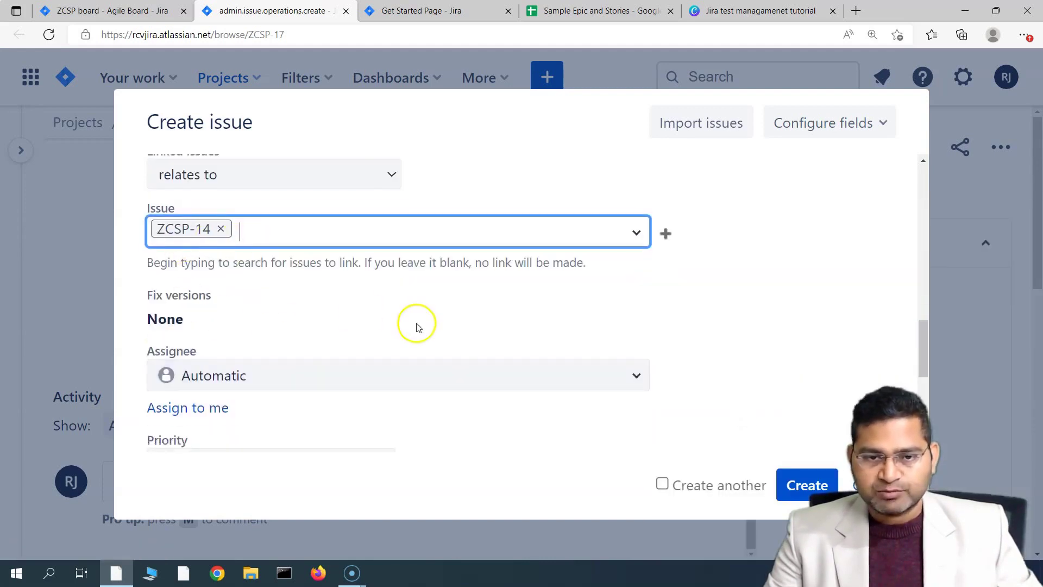
- Assign the new precondition to yourself
scroll(354, 323, down, 3)
click(212, 276)
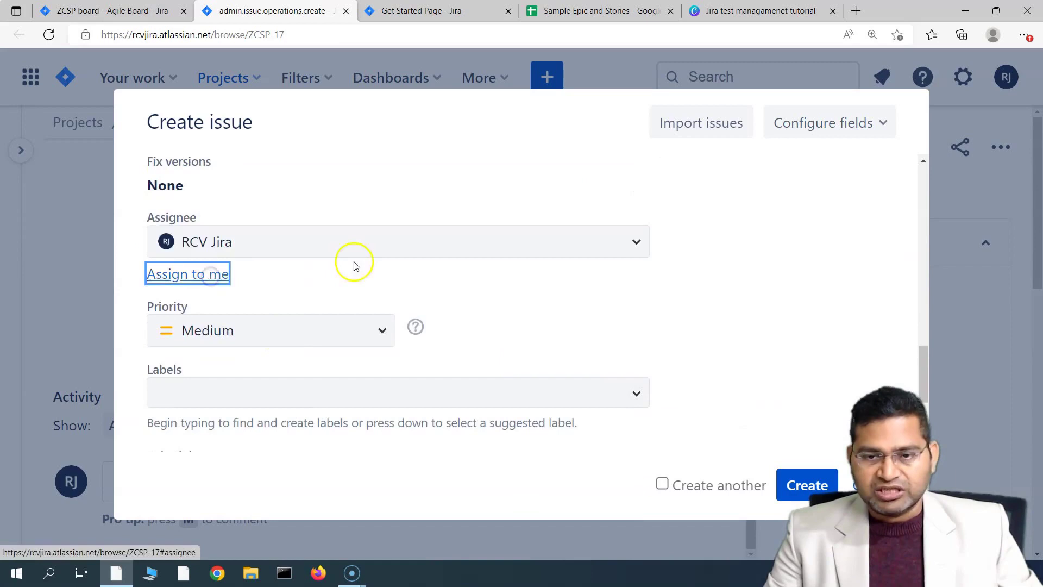
scroll(662, 334, down, 3)
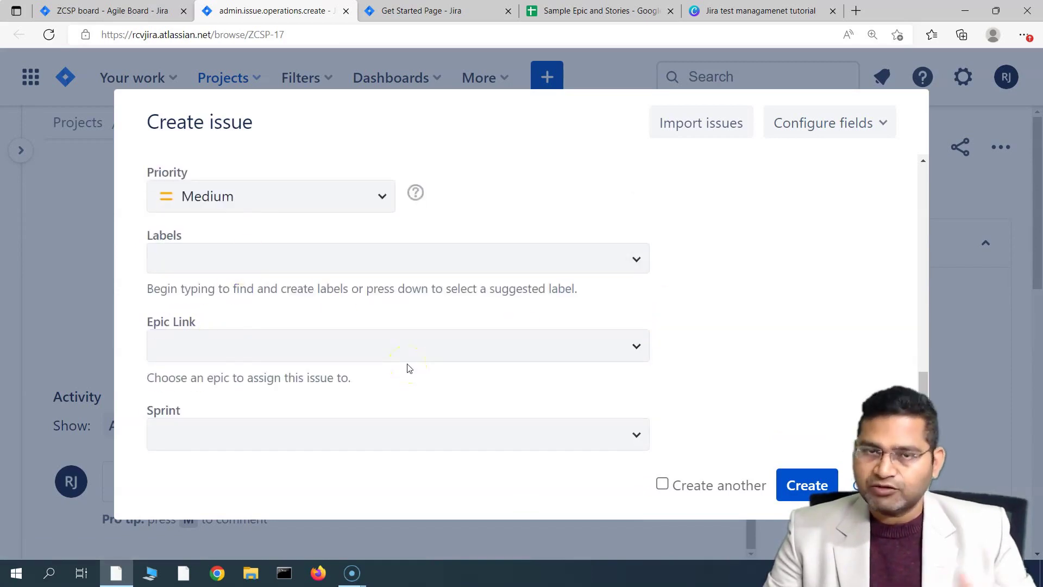
scroll(409, 368, up, 2)
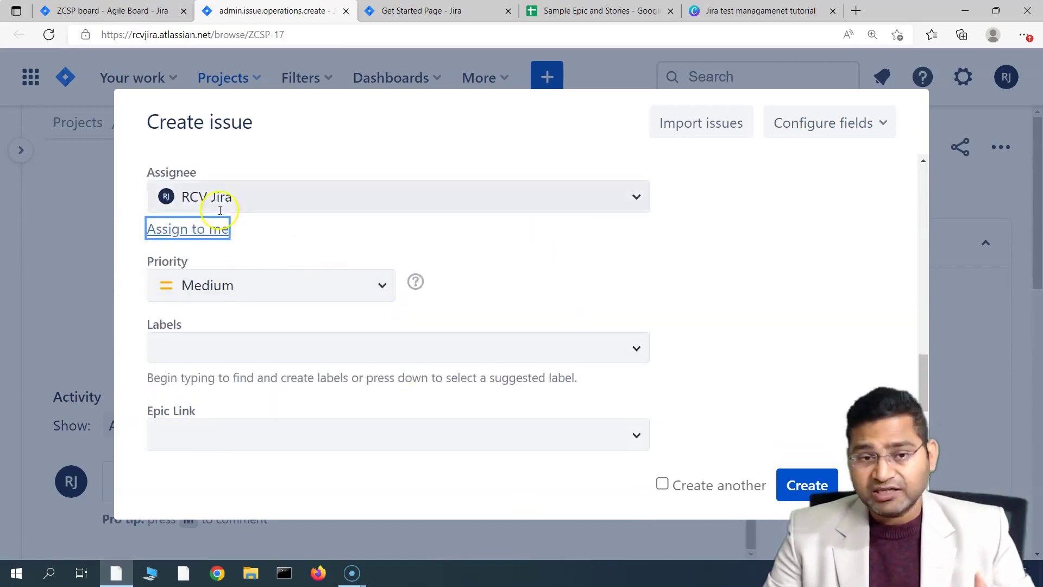
- Set the epic link to Account Management and create the precondition
scroll(256, 354, down, 2)
scroll(244, 361, down, 2)
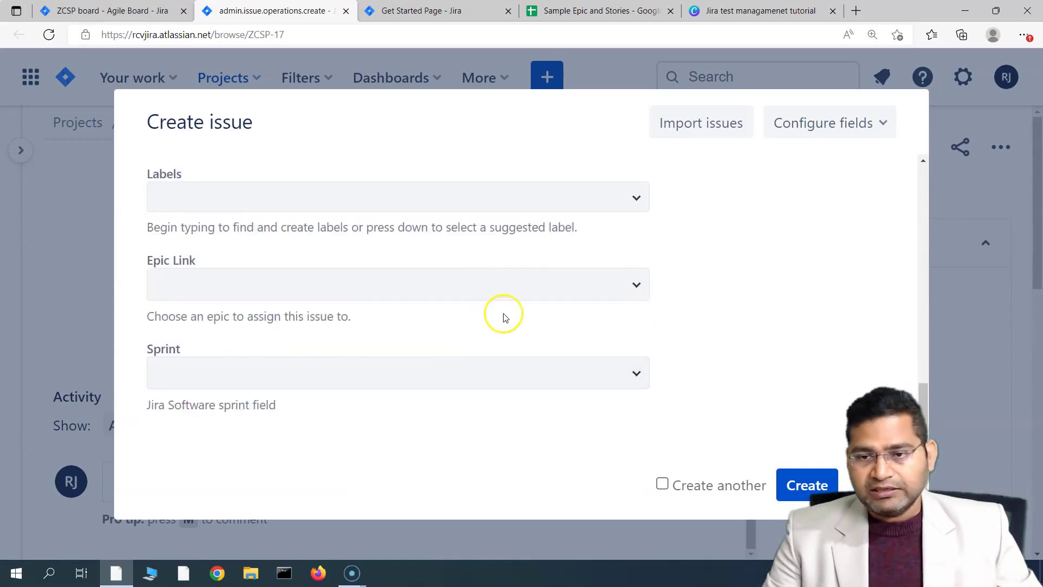
click(636, 284)
click(277, 365)
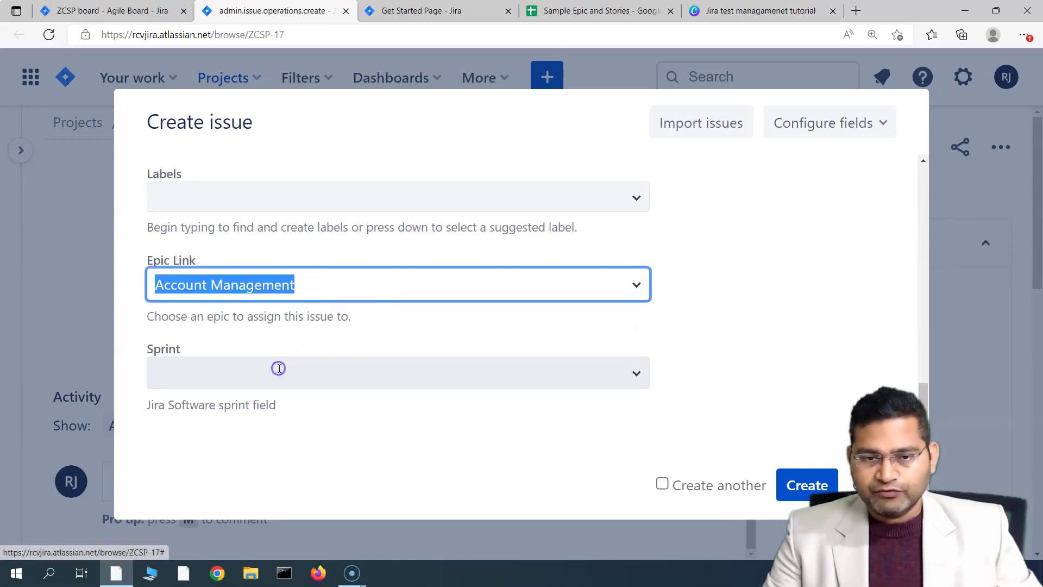
click(712, 314)
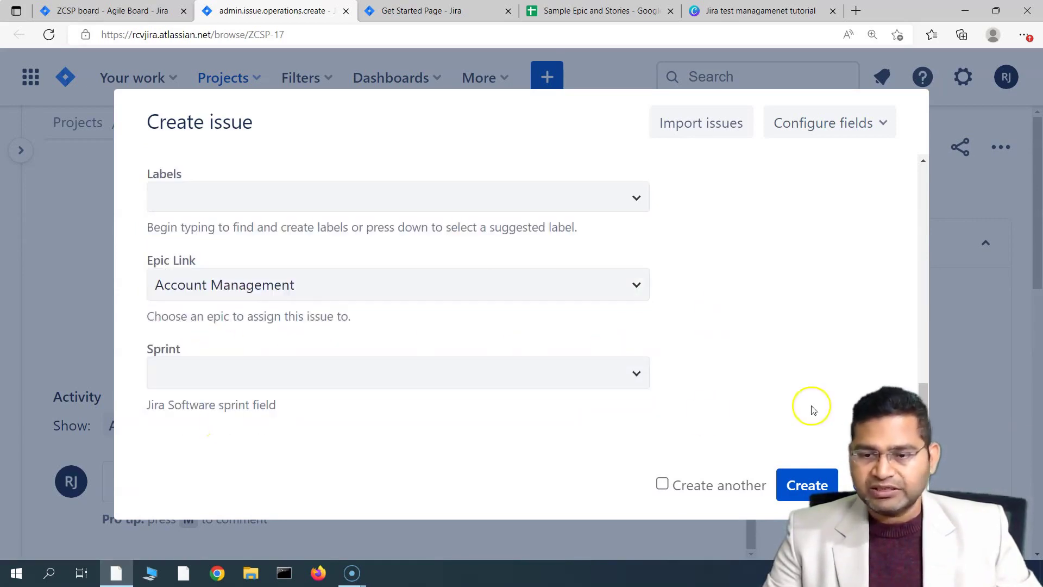
click(819, 489)
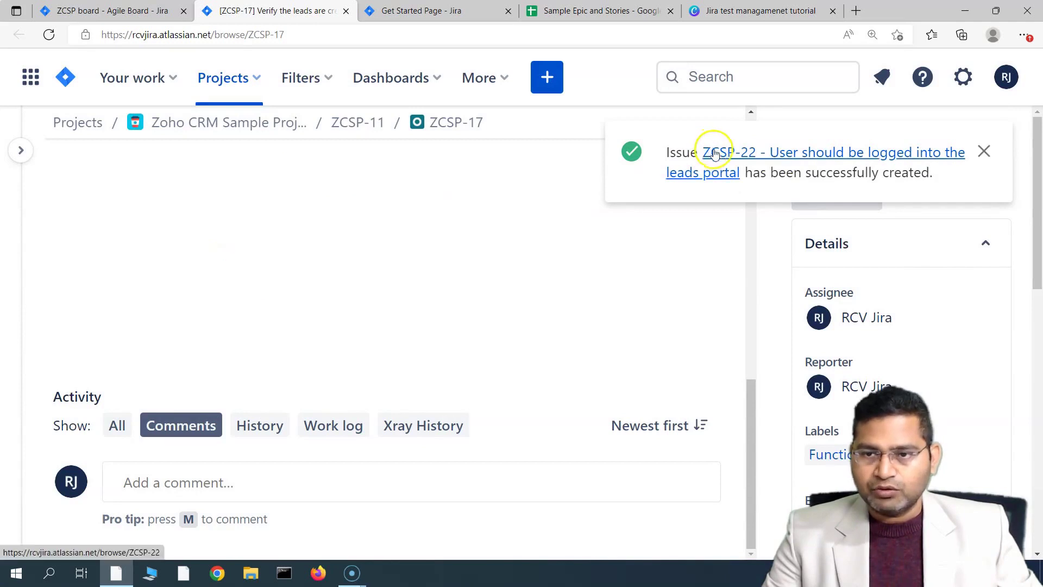
- Open the newly created precondition ZCSP-22 from the test and choose Manual as its type in the precondition details
scroll(386, 325, up, 1)
click(156, 284)
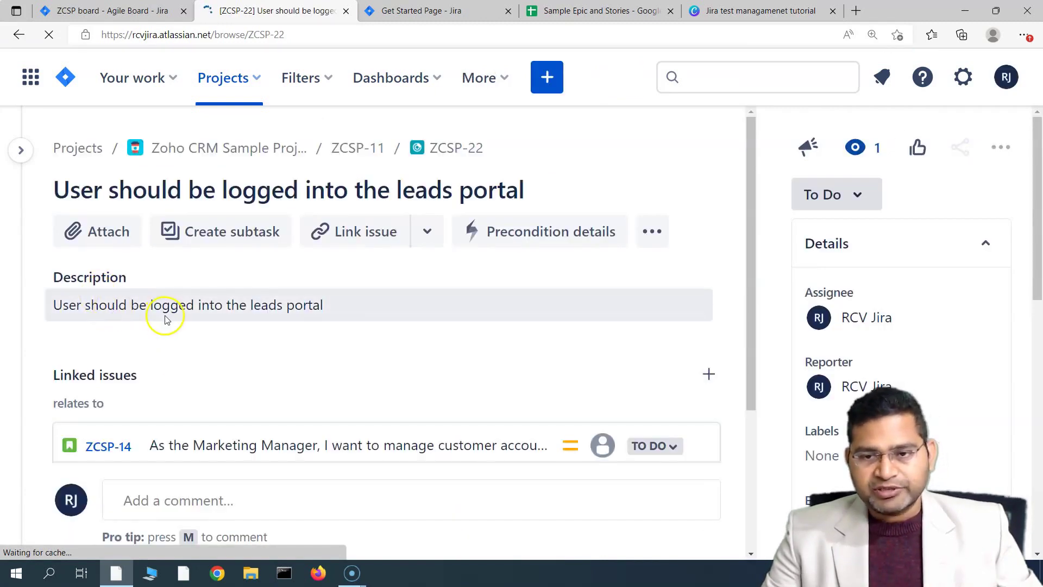
click(526, 234)
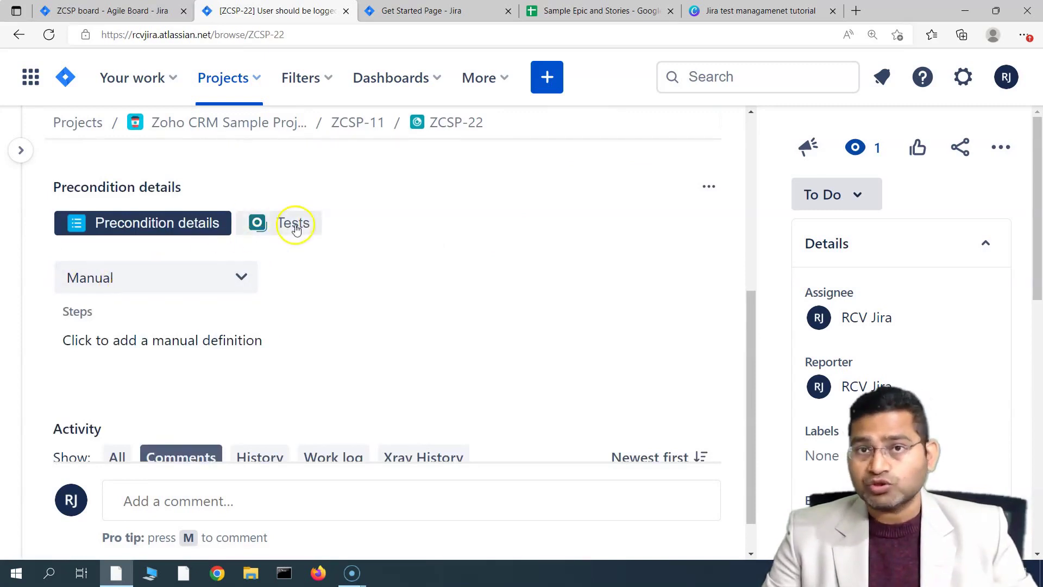
click(163, 281)
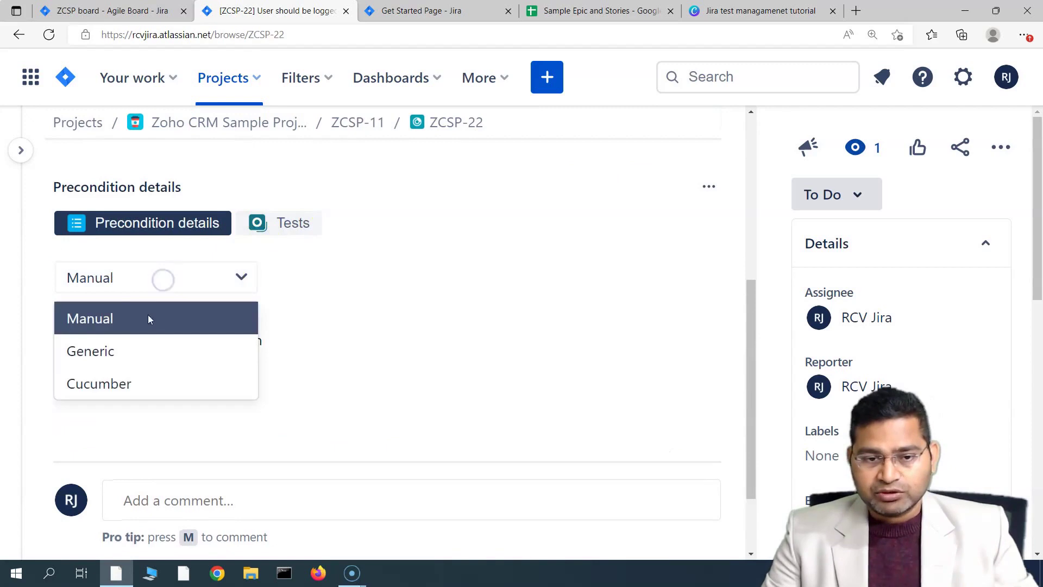
click(136, 318)
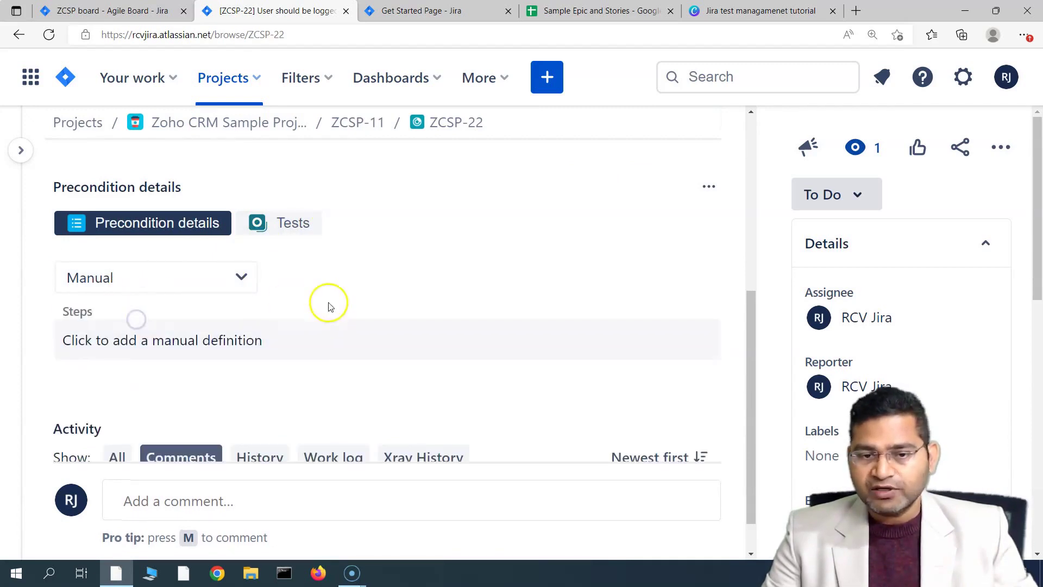
- Write the manual definition as a numbered list: "Open the app url" and "Login using valid user and password"
scroll(329, 307, down, 1)
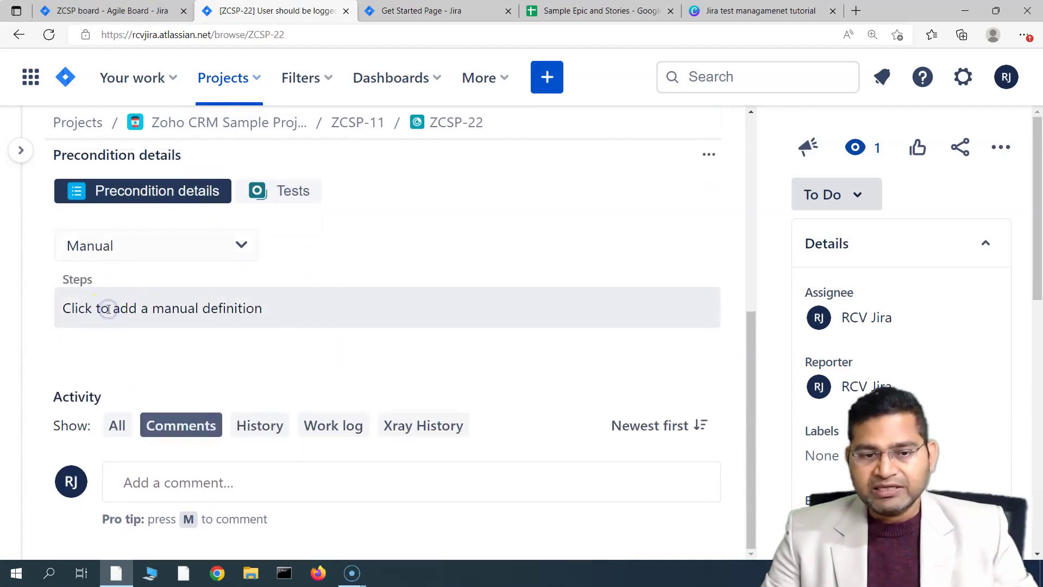
click(108, 309)
scroll(161, 361, down, 3)
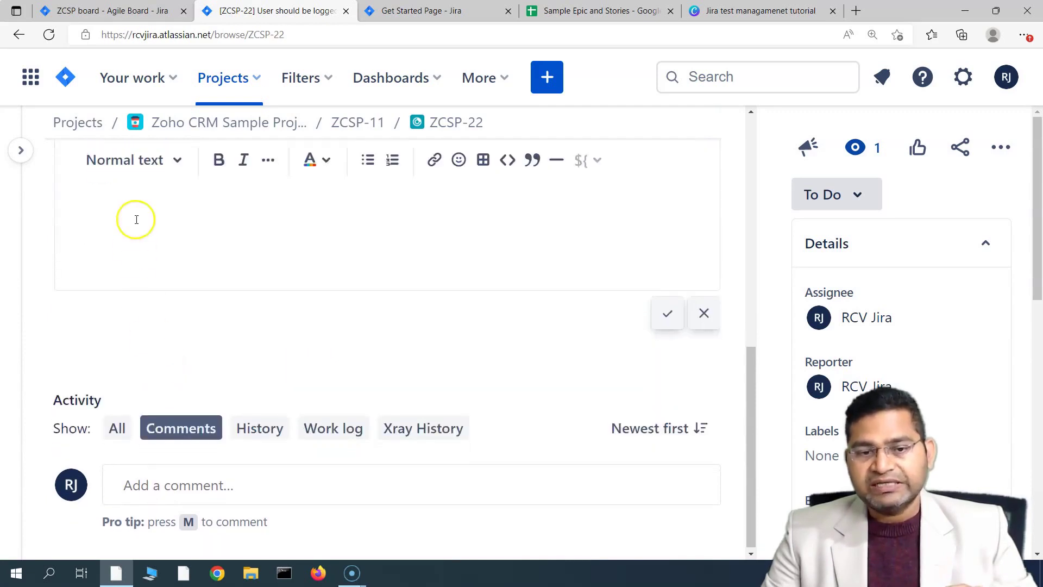
scroll(184, 256, up, 3)
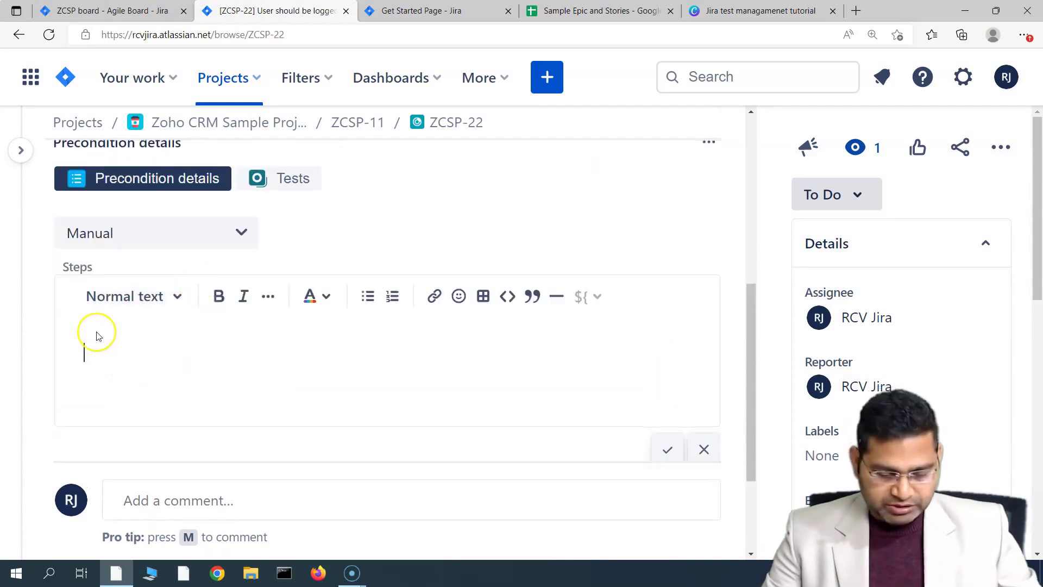
text(1. Open)
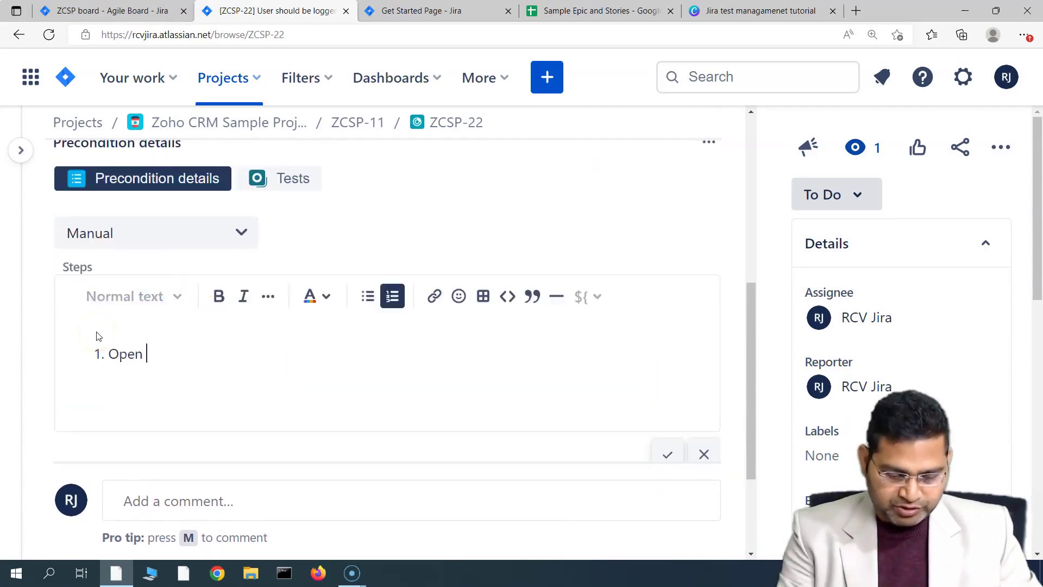
text( the app url)
key(Return)
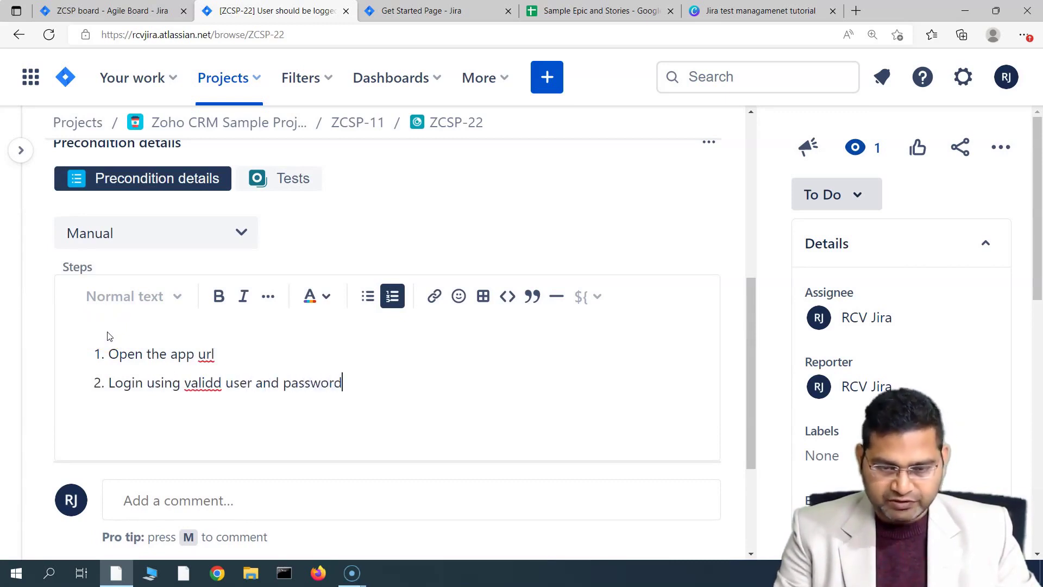
click(222, 382)
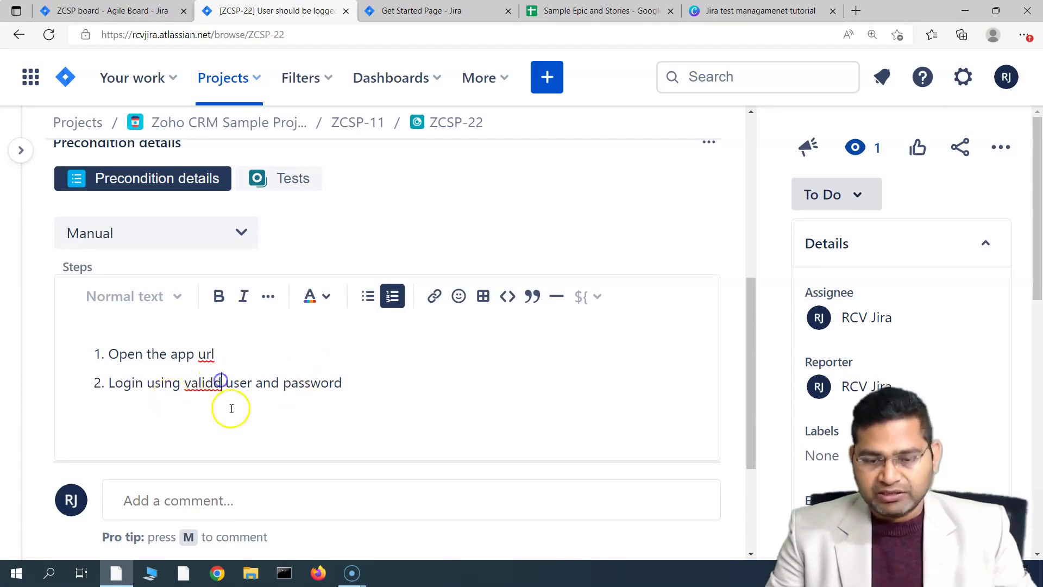
key(BackSpace)
- Save the precondition's manual definition
scroll(257, 373, down, 2)
scroll(282, 310, up, 5)
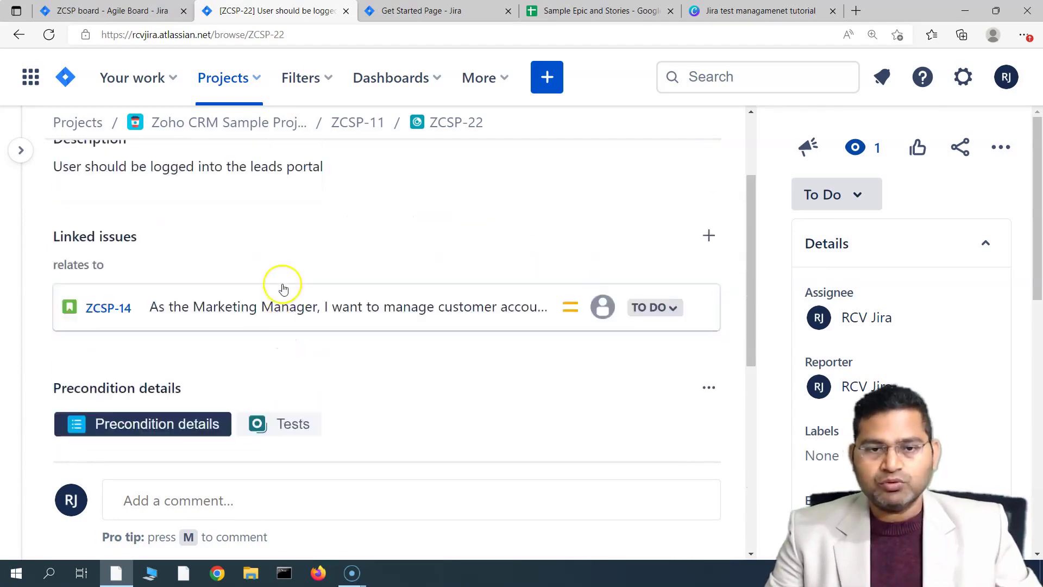
scroll(233, 280, up, 3)
scroll(208, 369, down, 10)
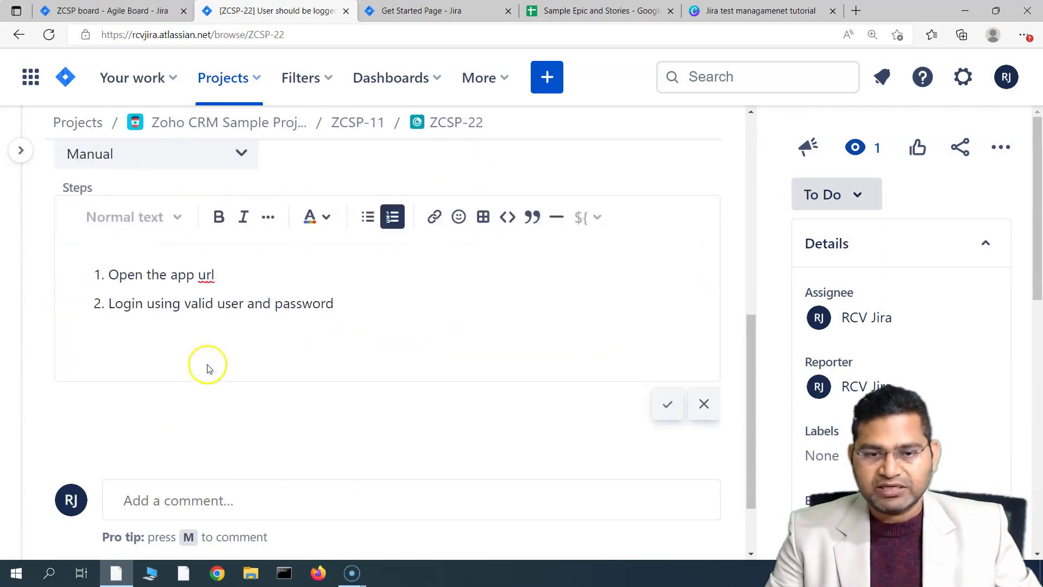
click(666, 391)
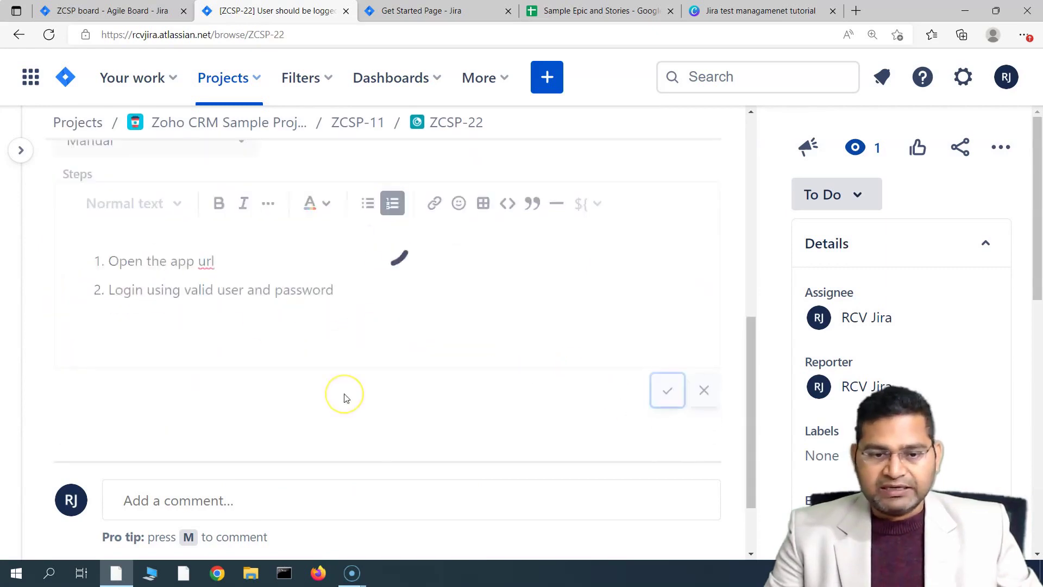
- Check which tests the precondition is attached to
scroll(170, 296, up, 4)
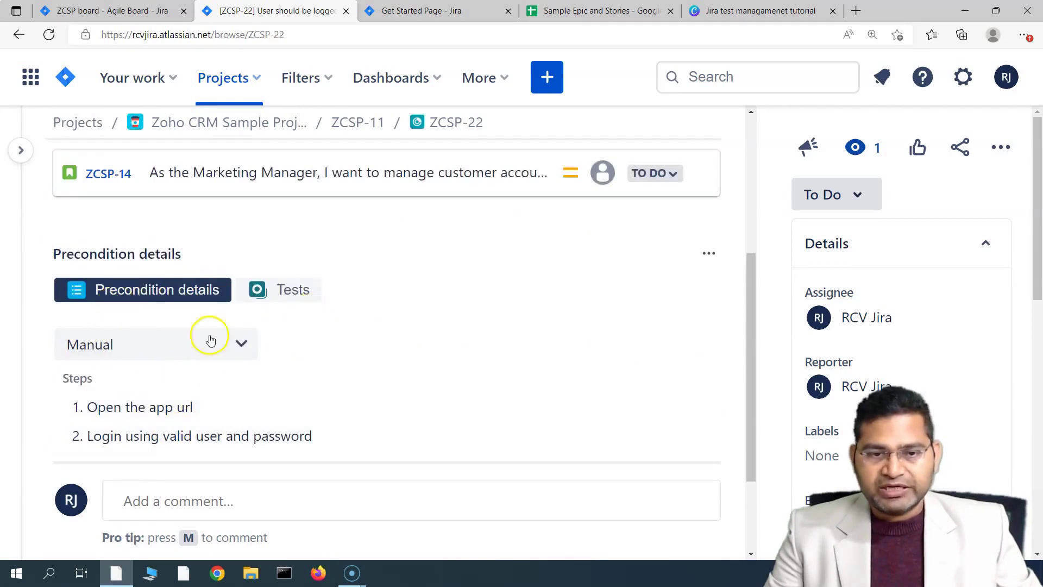
click(291, 294)
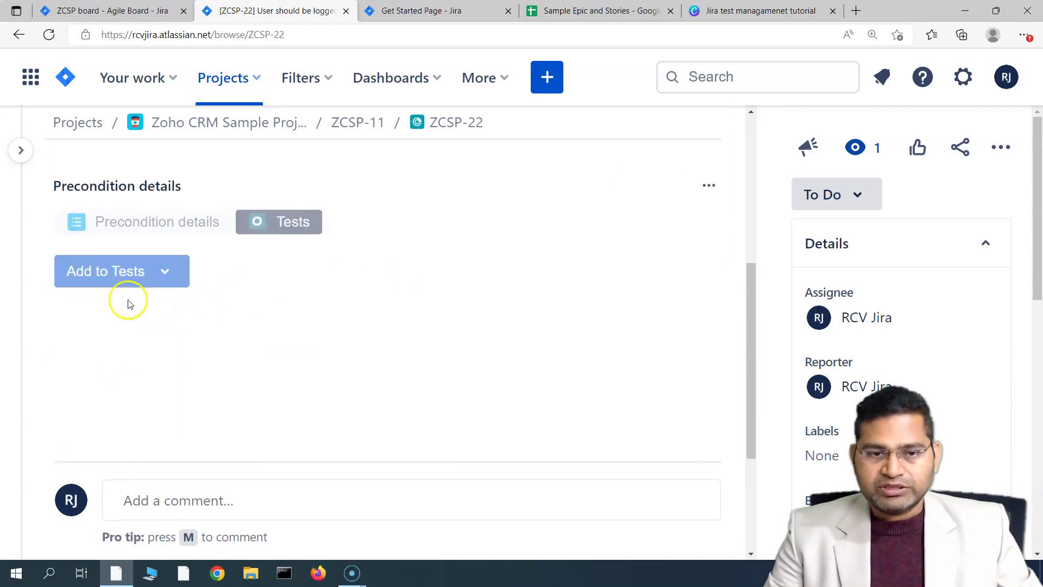
scroll(279, 273, down, 2)
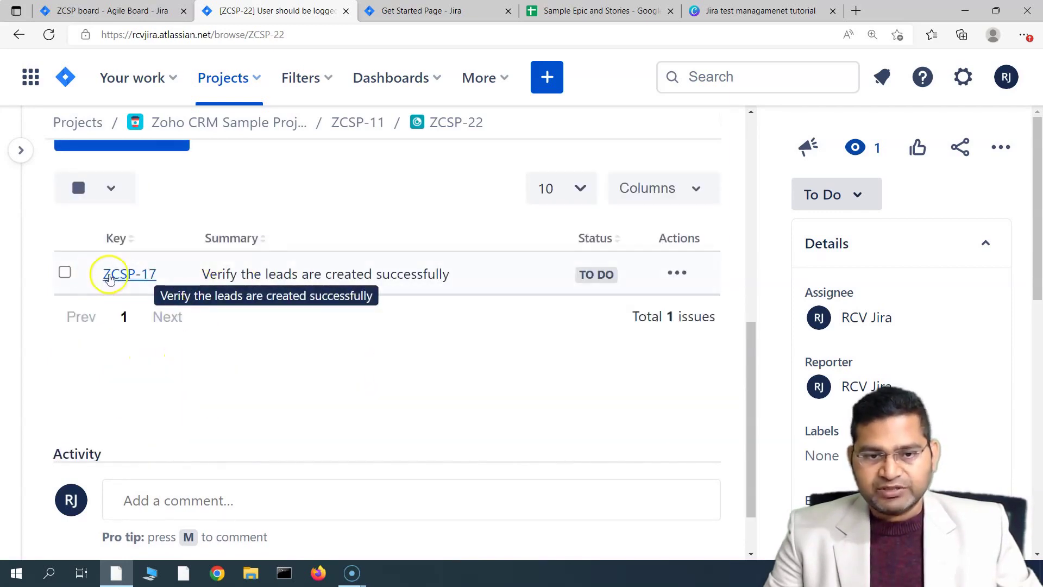
- Review the test attached to precondition ZCSP-22, then return to its precondition details and look over the linked issues and description
scroll(275, 307, up, 1)
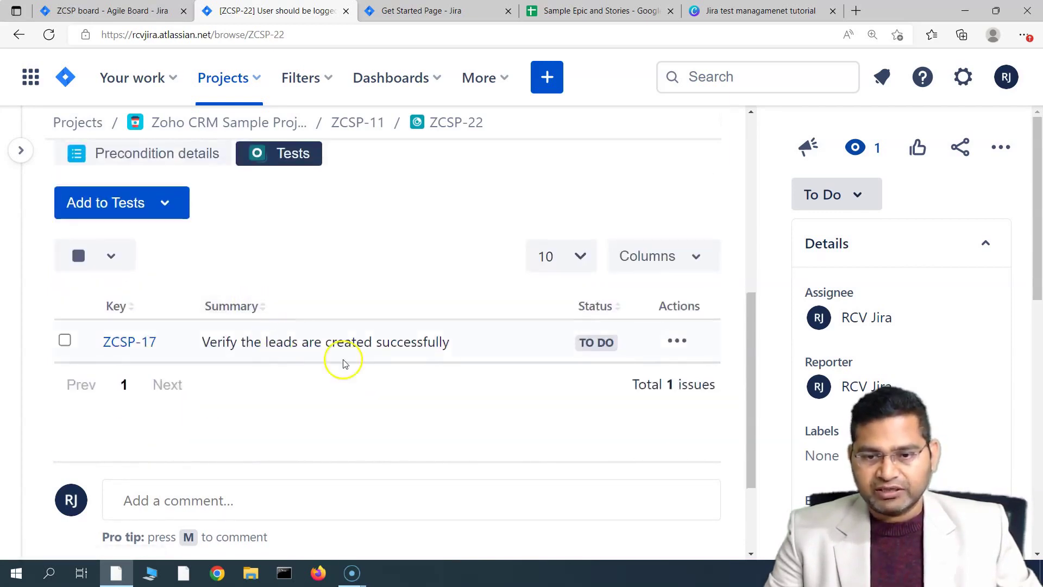
scroll(266, 391, down, 2)
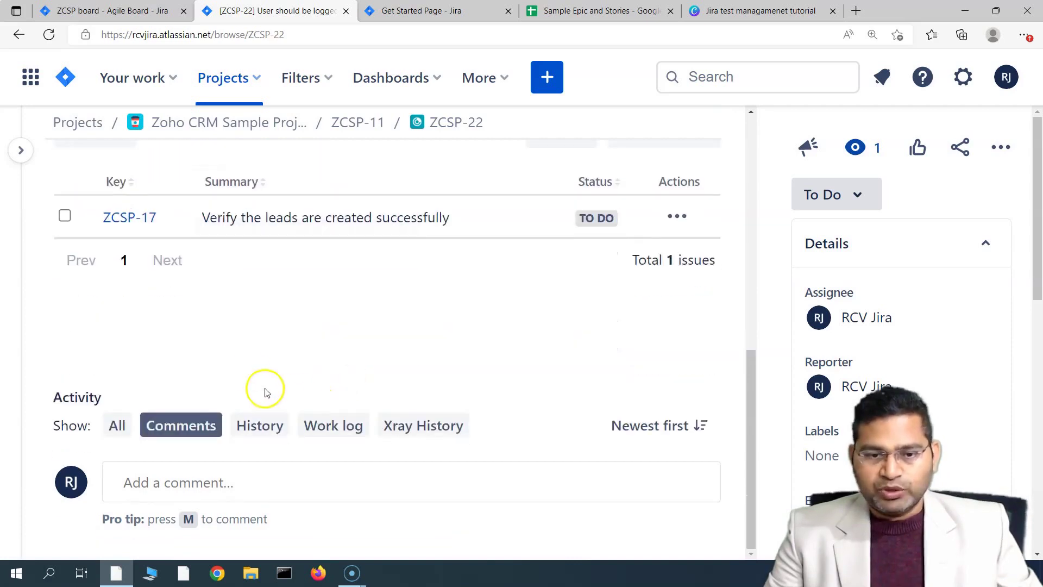
scroll(266, 393, up, 3)
click(163, 221)
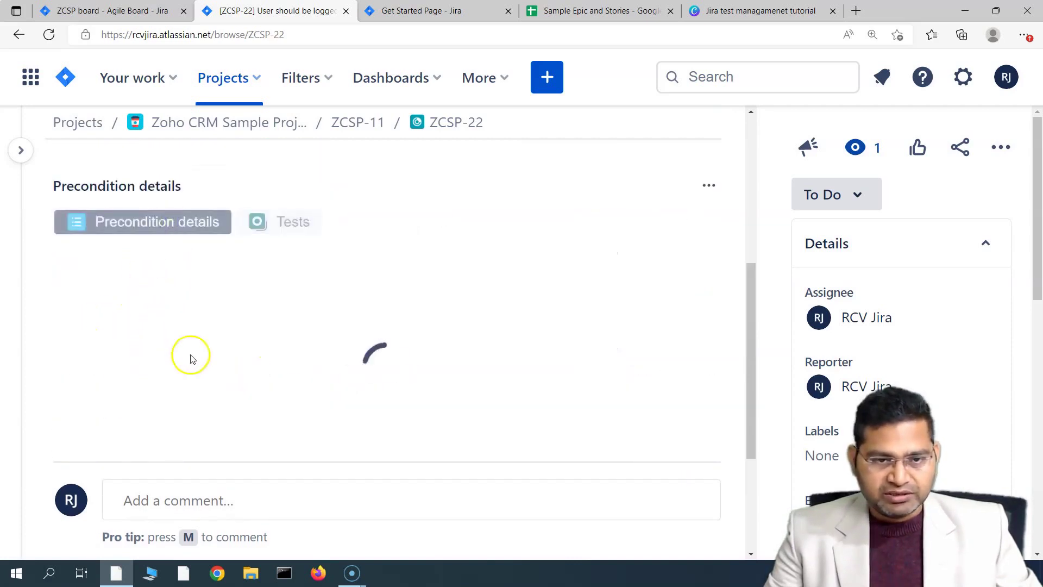
scroll(226, 384, down, 1)
scroll(341, 389, up, 4)
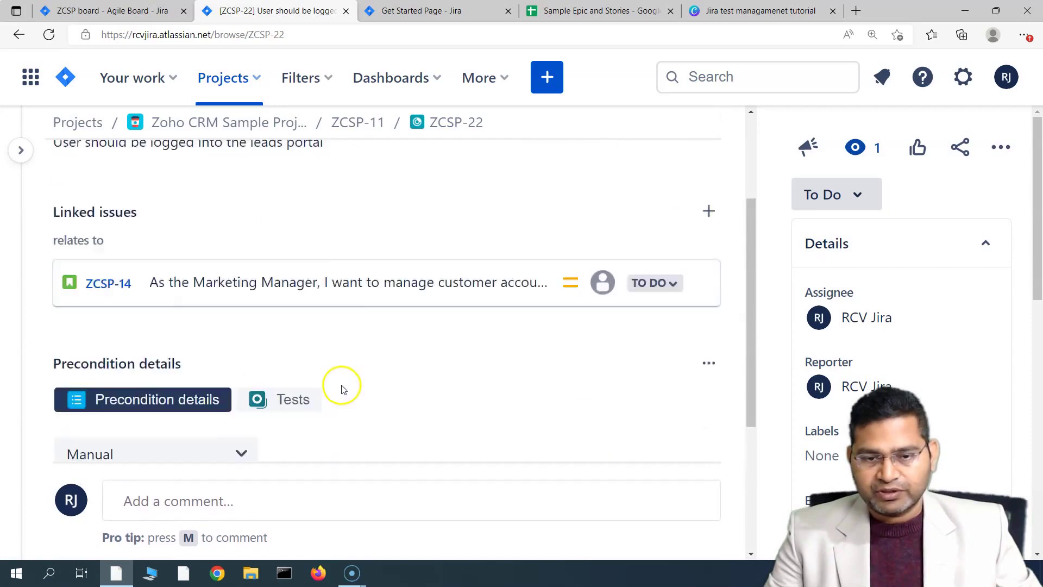
scroll(341, 389, up, 3)
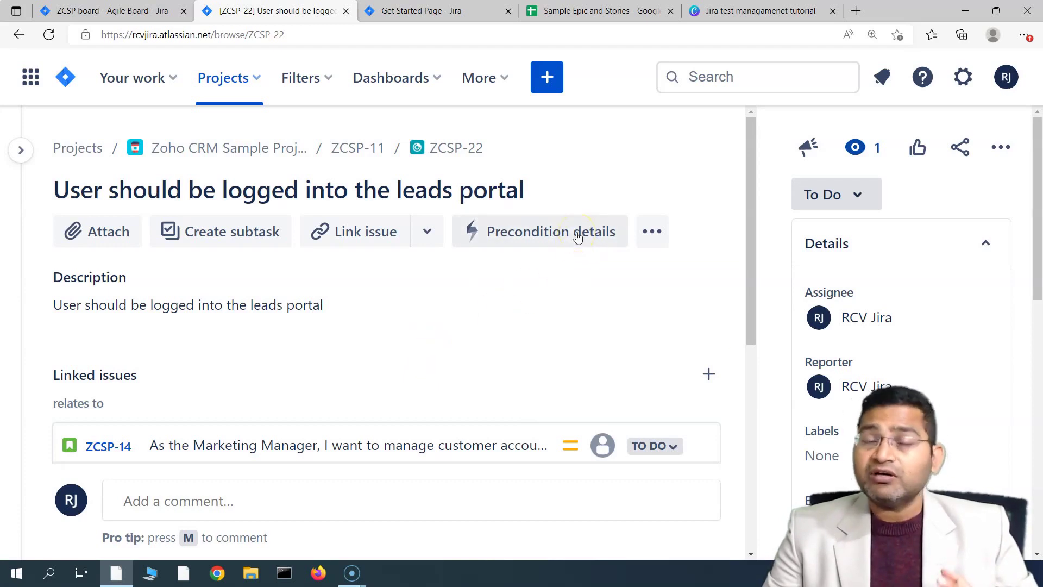
- Go to the precondition details and check which precondition types are available, leaving Manual selected
click(559, 239)
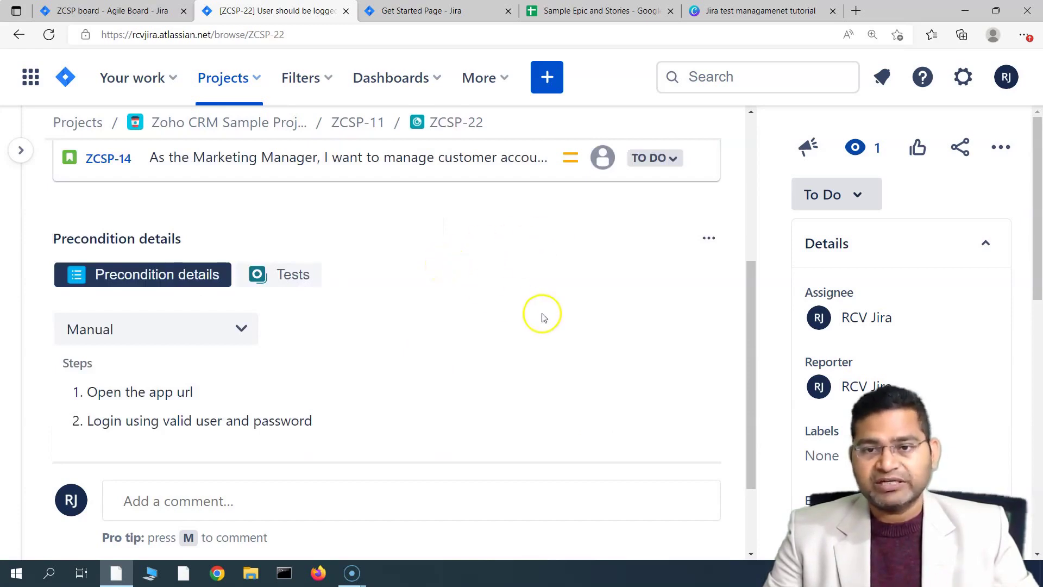
click(170, 333)
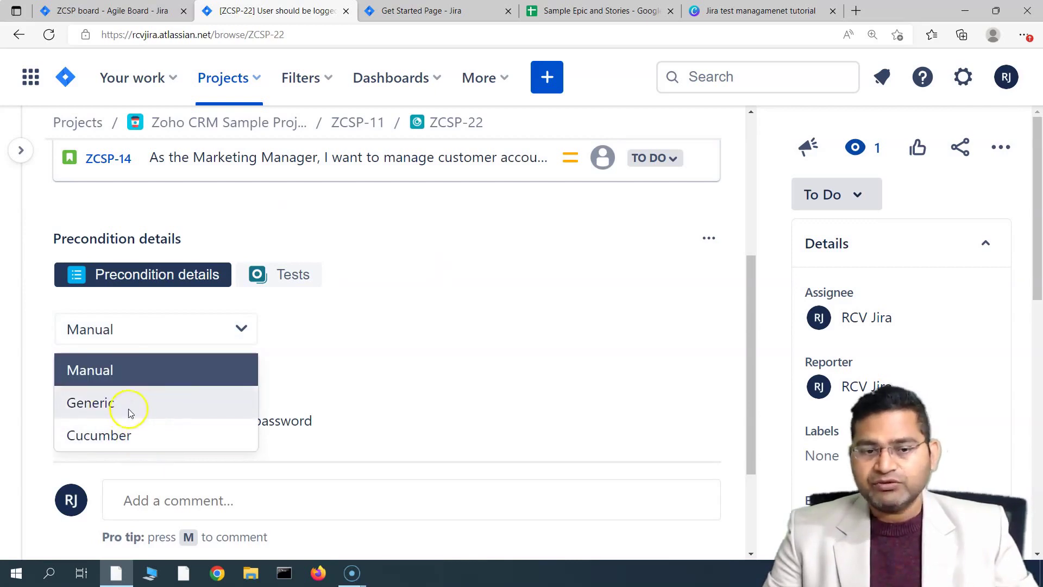
click(456, 322)
scroll(478, 347, up, 5)
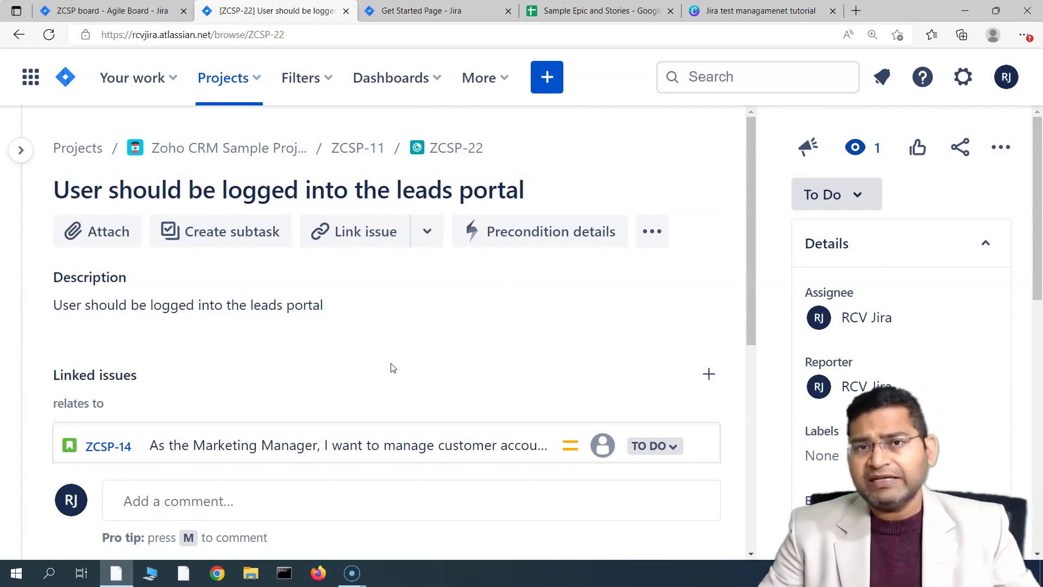
click(546, 89)
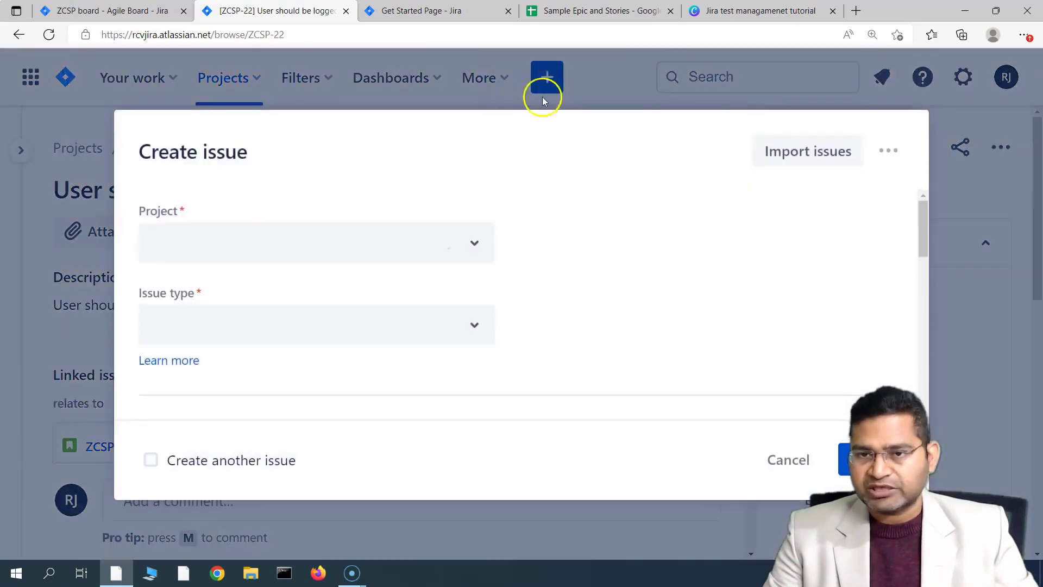
click(784, 461)
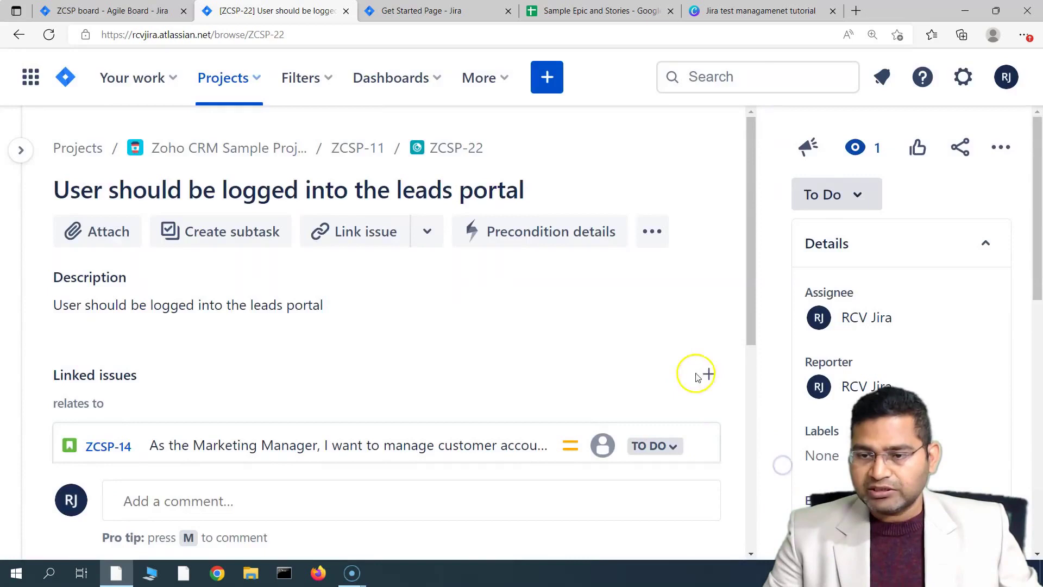
key(ctrl+minus)
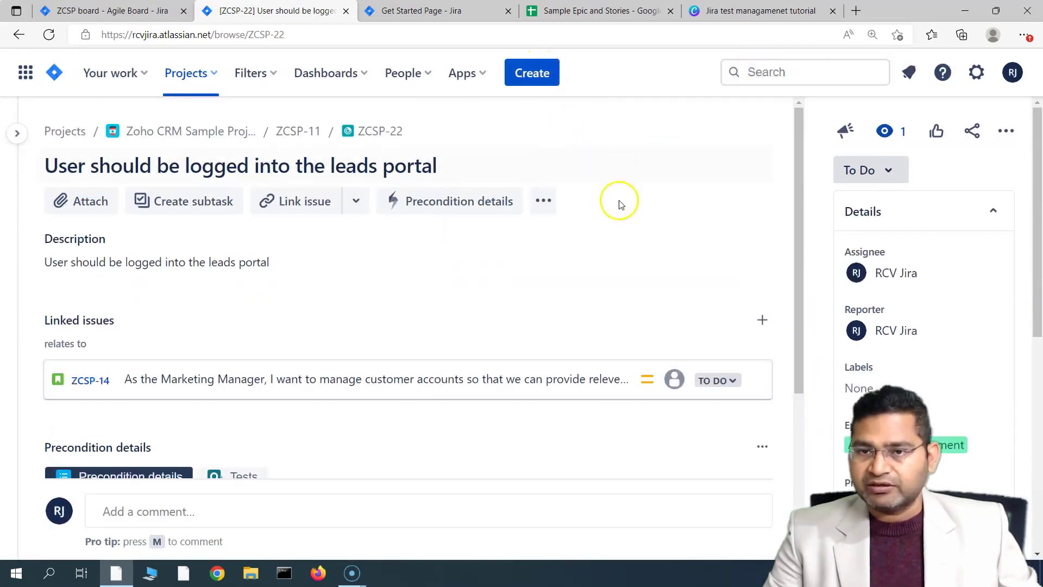
key(ctrl+plus)
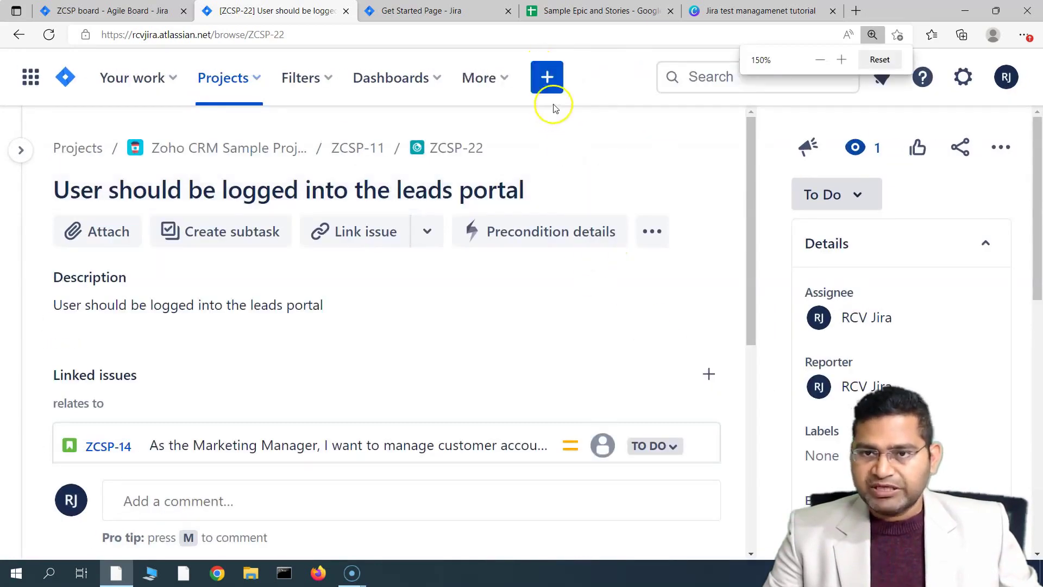
- Examine the issue creation form for the Precondition type down to the linked issue fields, cancel it, and return to the precondition details
click(546, 77)
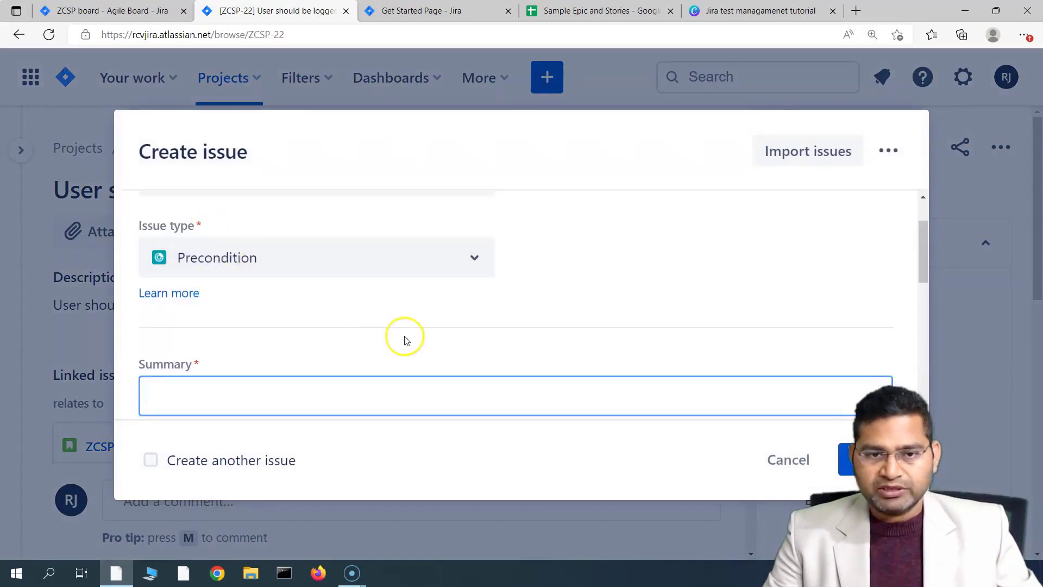
scroll(396, 332, up, 2)
click(302, 327)
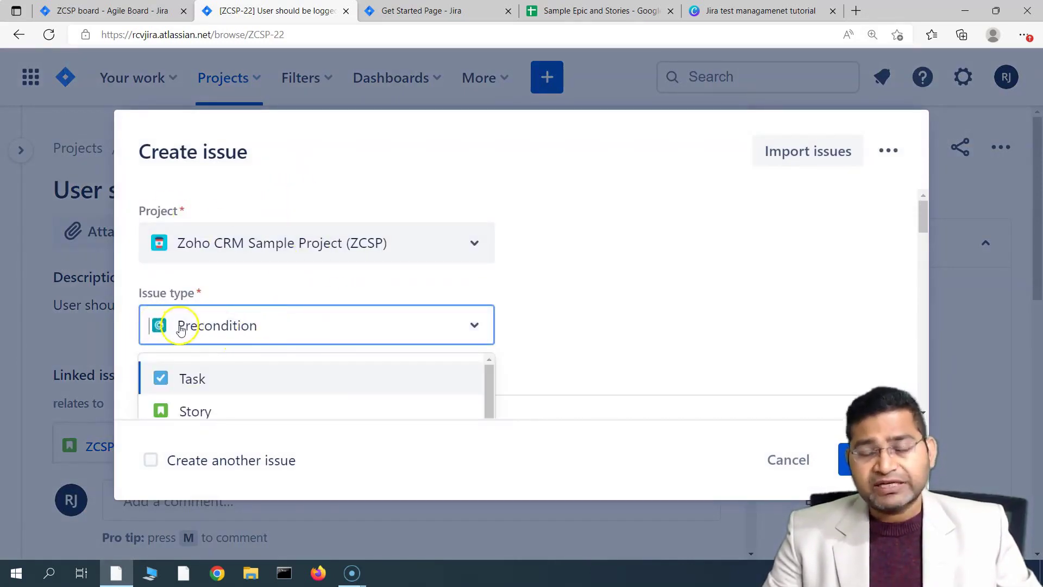
click(654, 309)
scroll(301, 295, down, 3)
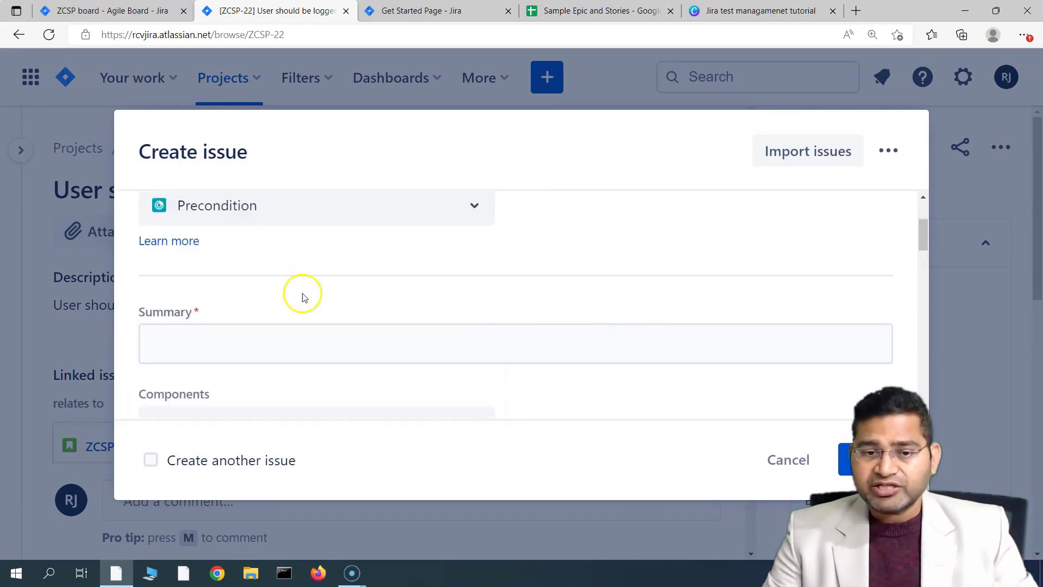
scroll(243, 338, down, 3)
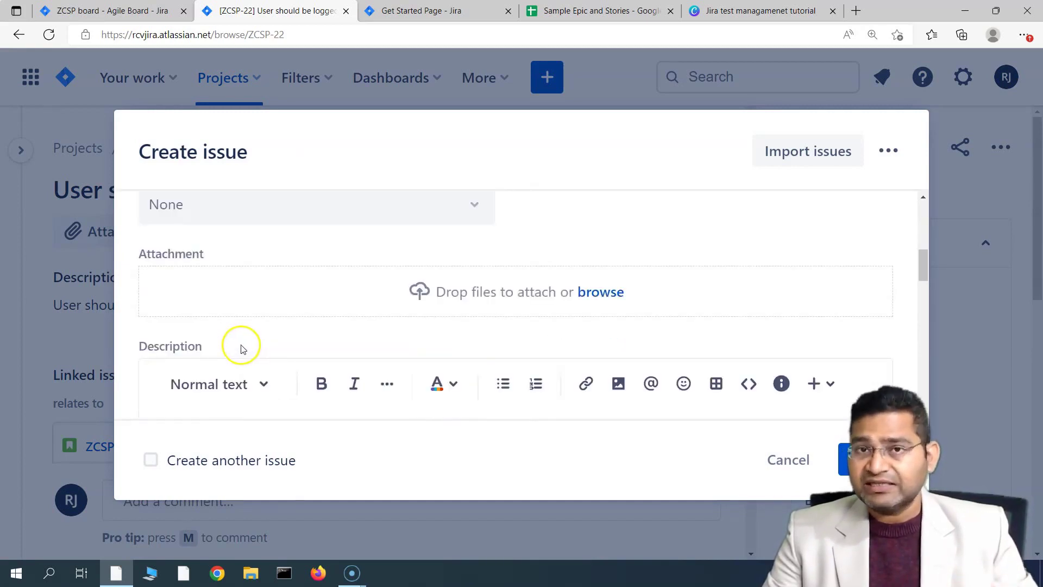
scroll(241, 349, down, 3)
scroll(303, 375, down, 5)
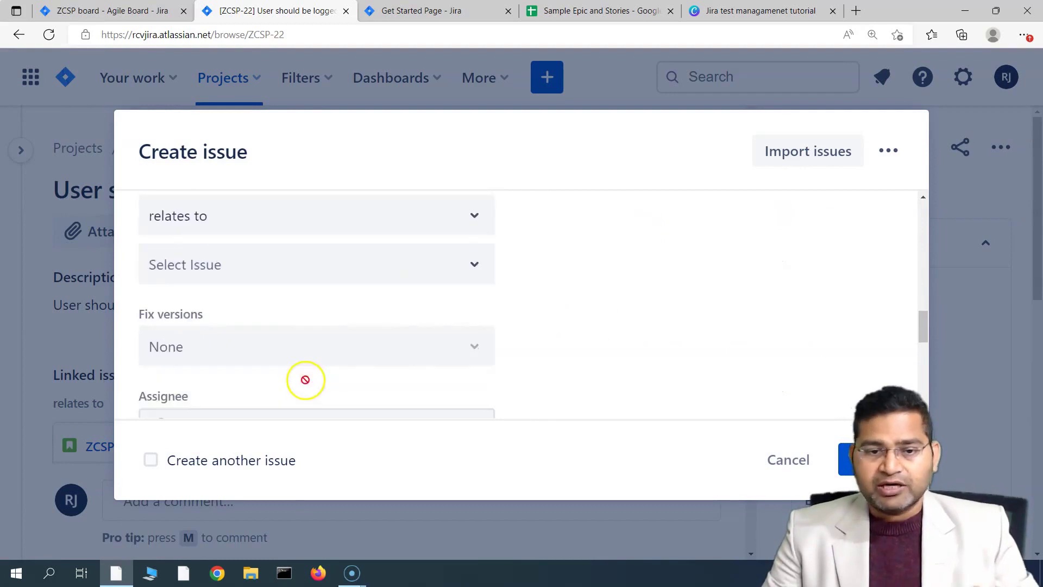
click(788, 461)
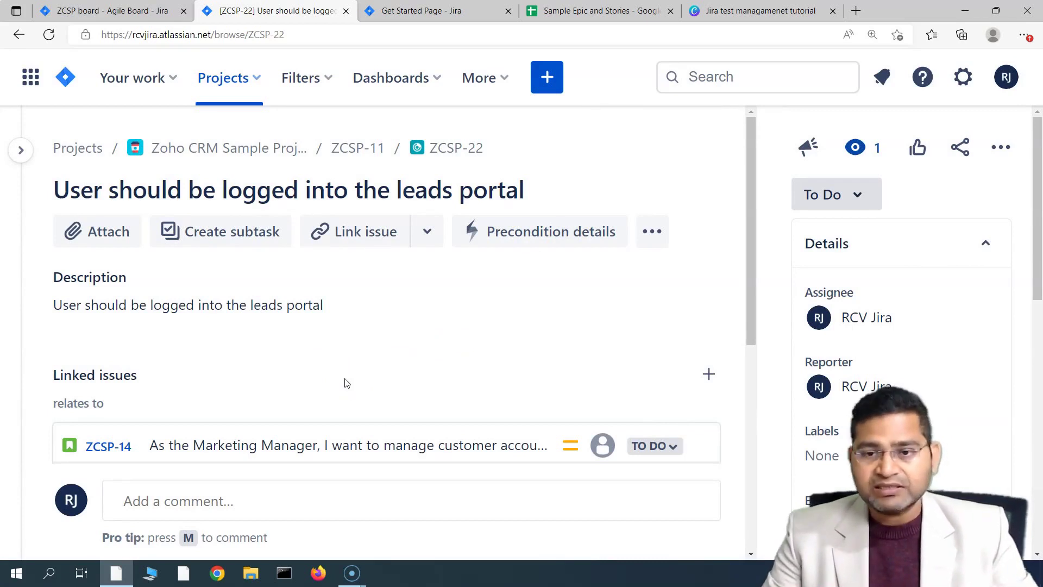
click(539, 241)
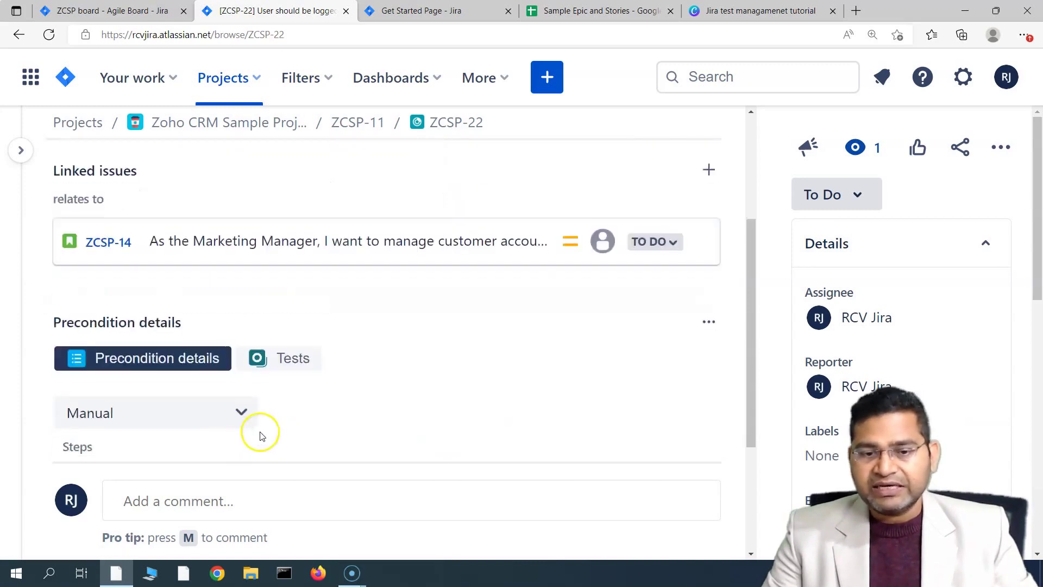
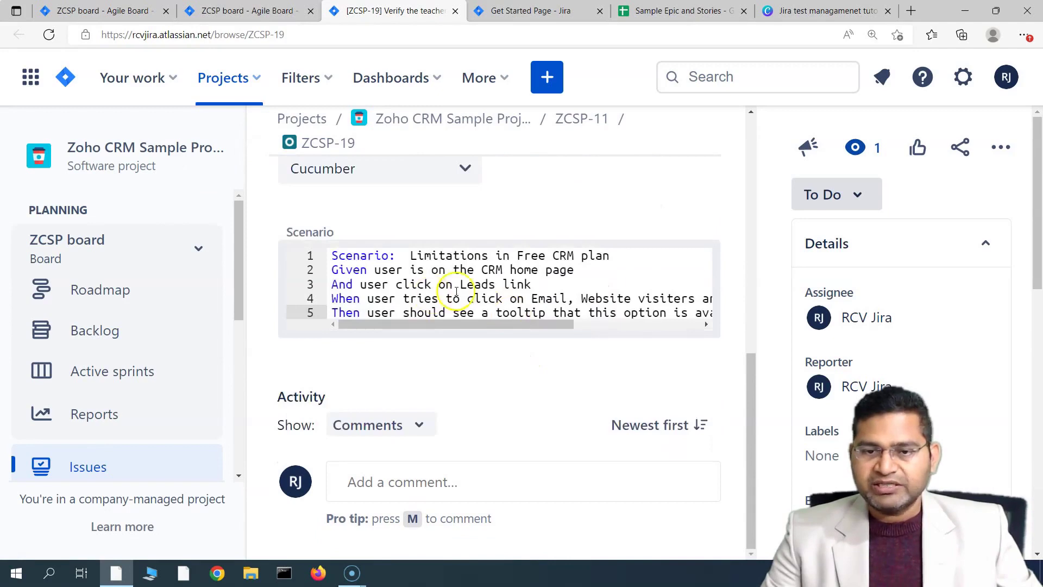
- Show the preconditions of test ZCSP-19 and start adding existing preconditions to it
click(484, 332)
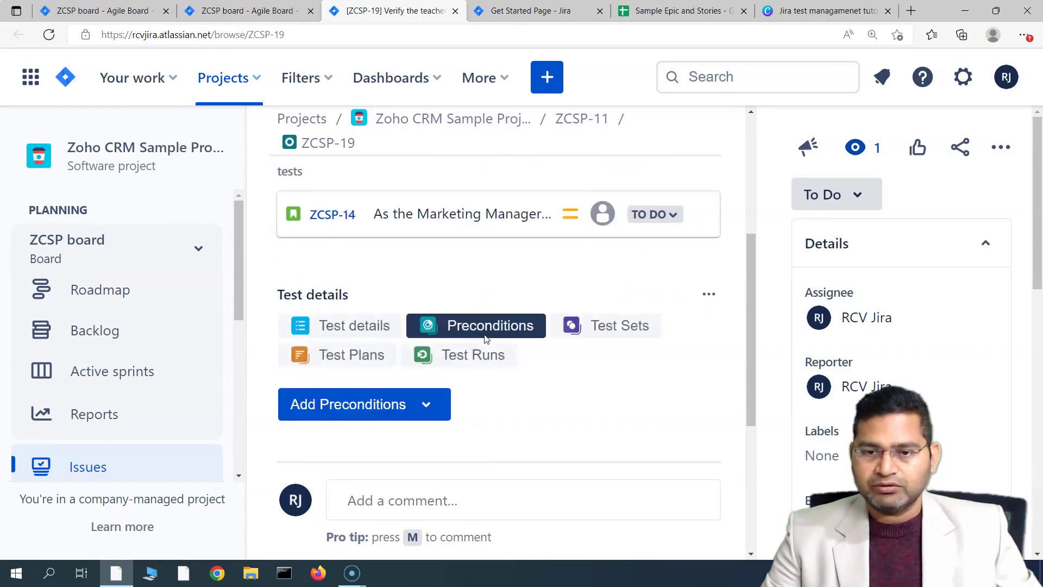
scroll(486, 338, down, 2)
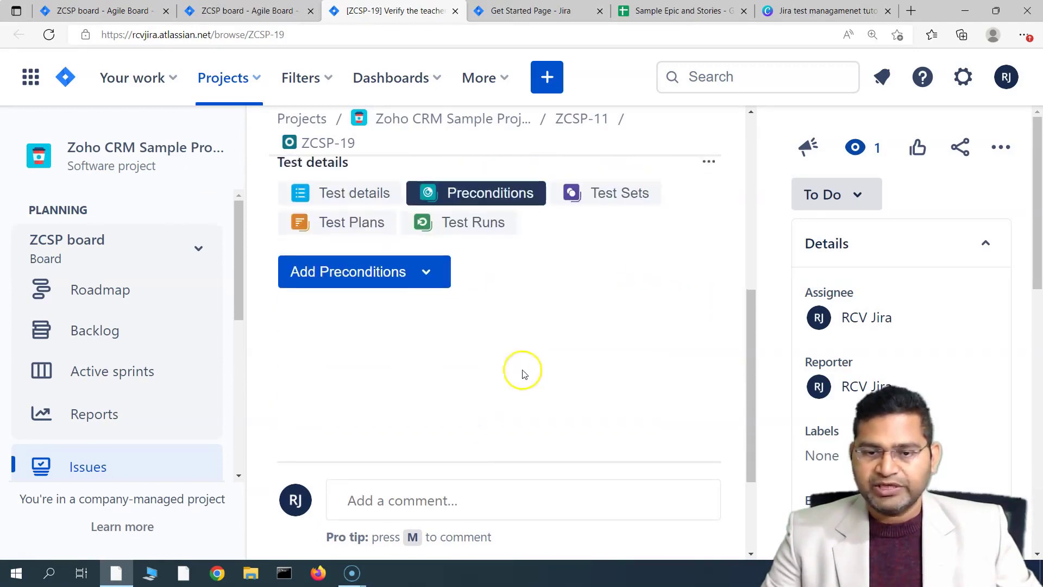
click(427, 274)
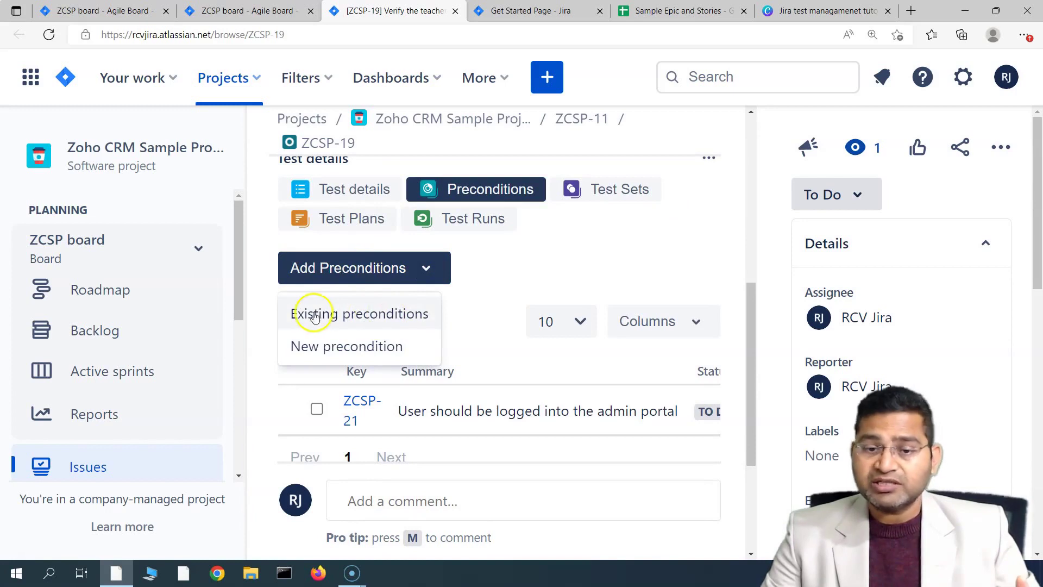
click(350, 315)
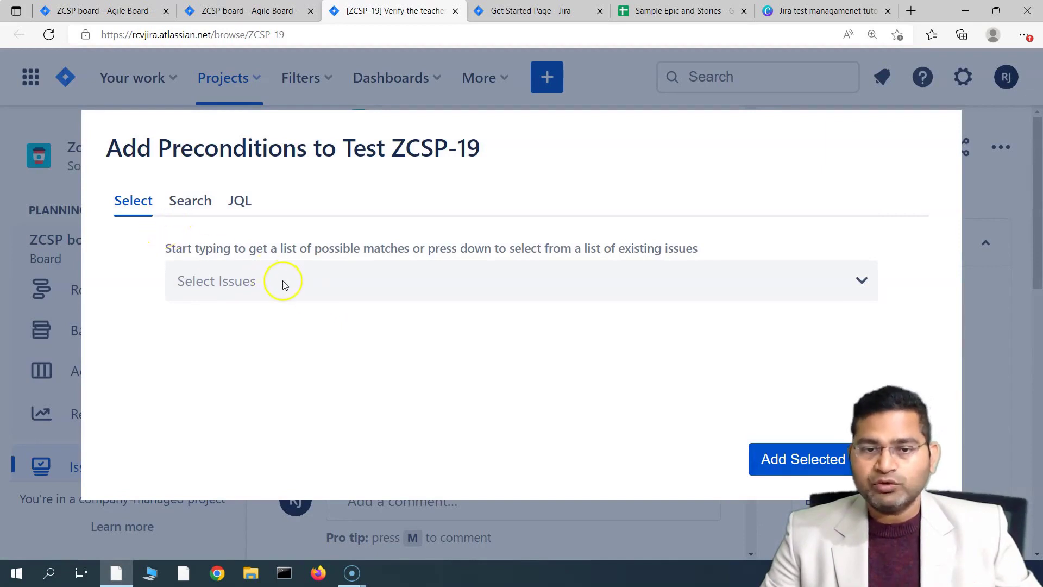
- Examine the ways to find existing preconditions for the test: selecting from the issue list, searching with filters, and JQL
click(283, 285)
scroll(284, 396, down, 1)
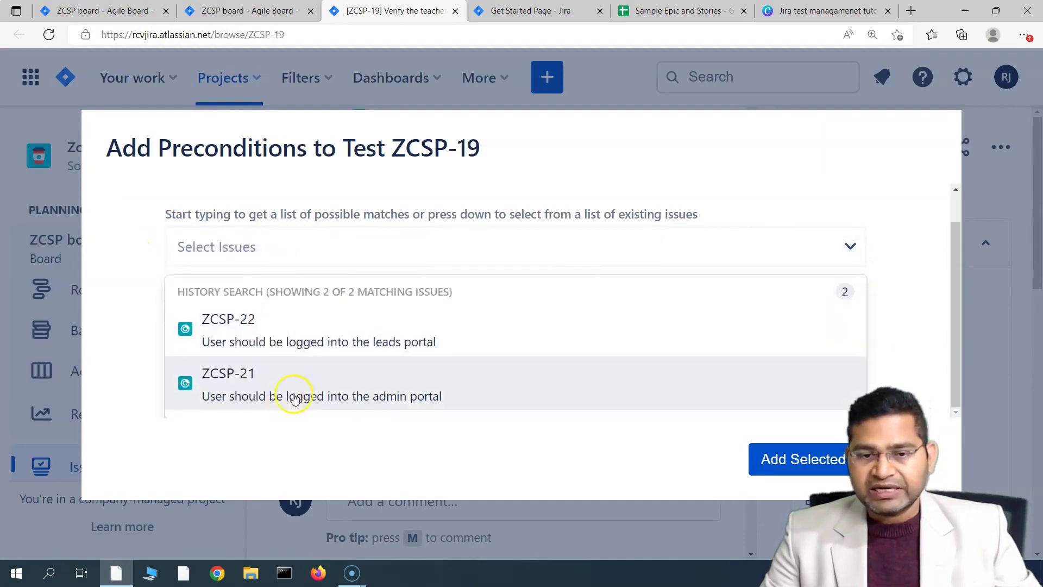
scroll(282, 326, up, 1)
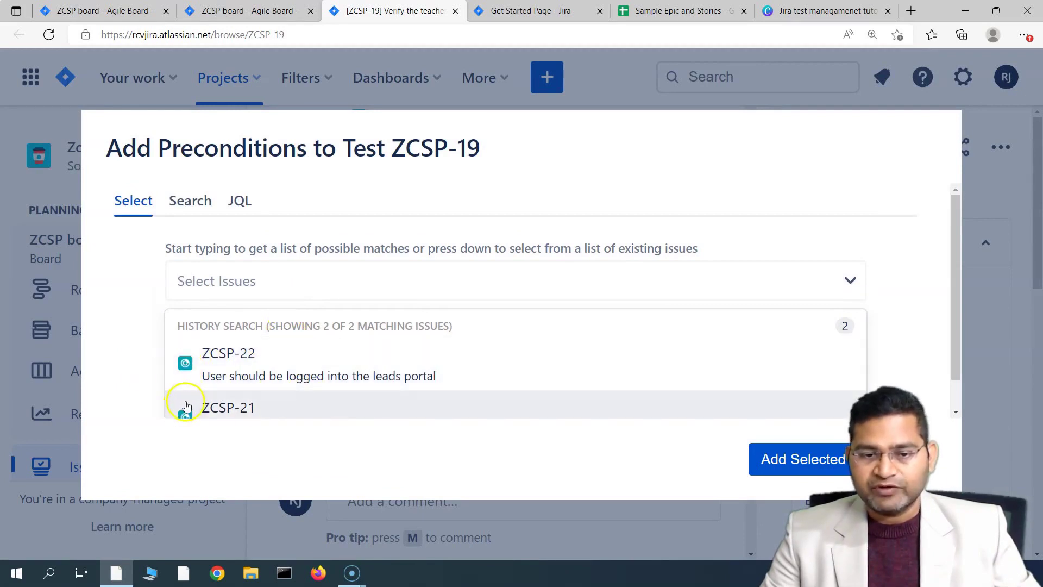
scroll(183, 407, down, 1)
scroll(184, 321, up, 1)
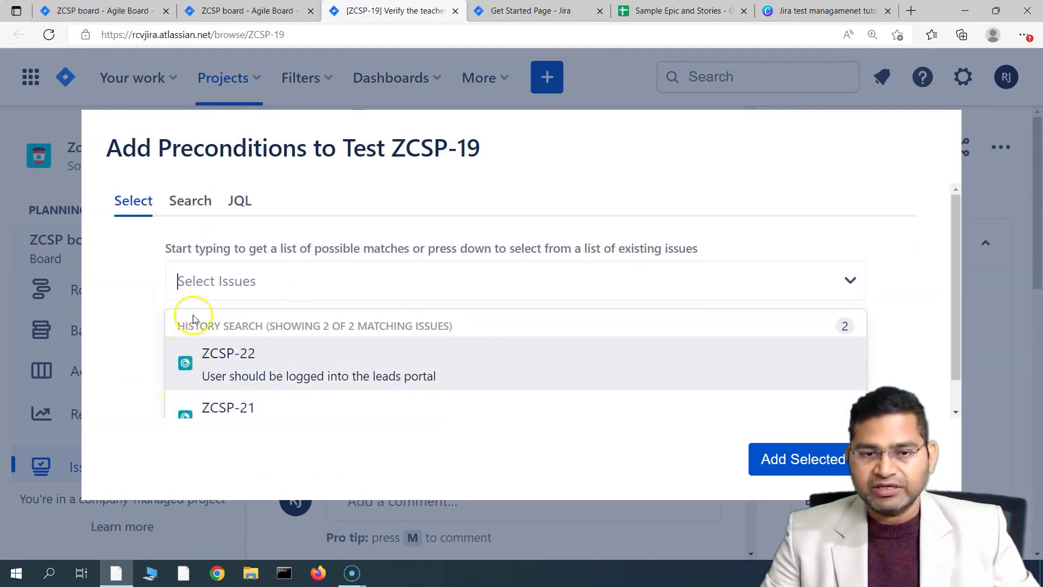
click(188, 202)
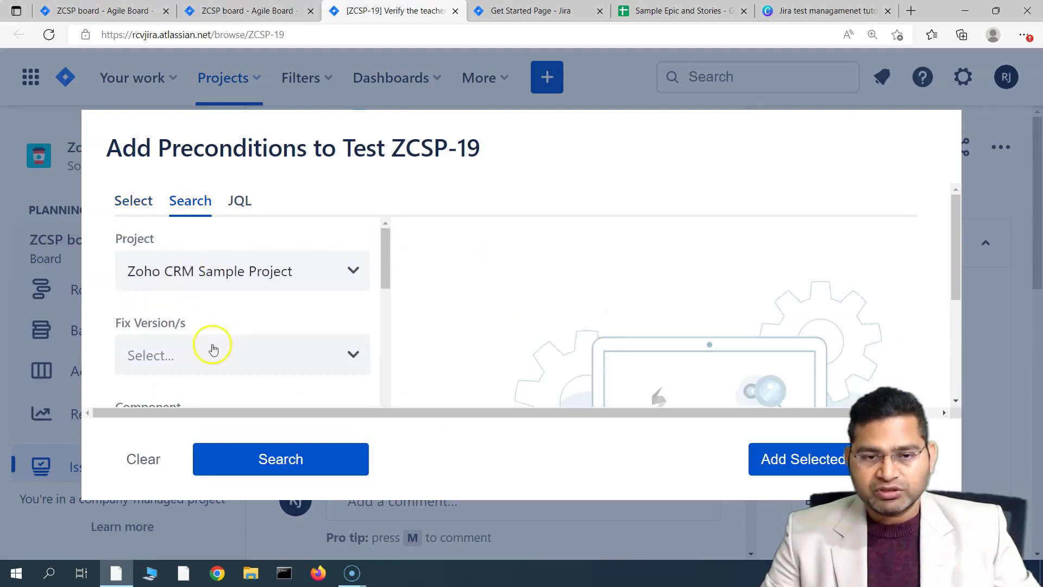
click(239, 211)
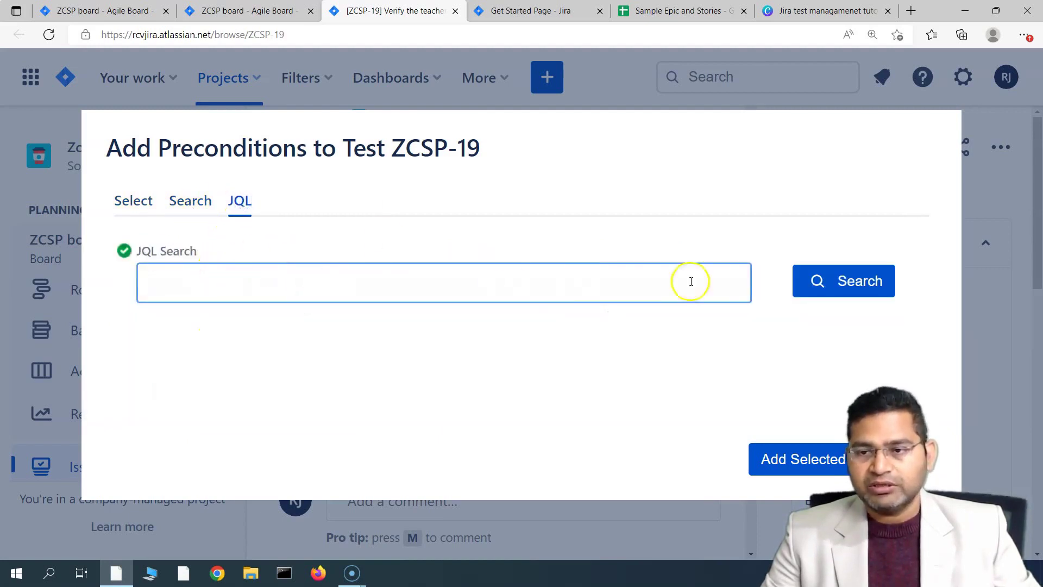
- Search the project's existing preconditions with the filter search and try to add ZCSP-20, "Precondition for TC1", to test ZCSP-19
click(195, 206)
scroll(336, 343, down, 3)
click(279, 457)
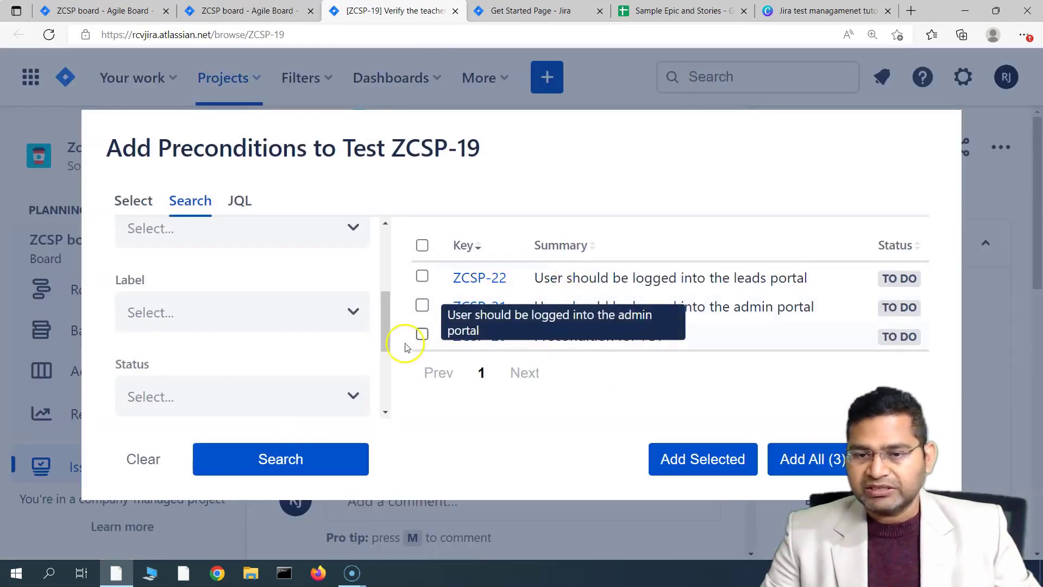
click(423, 335)
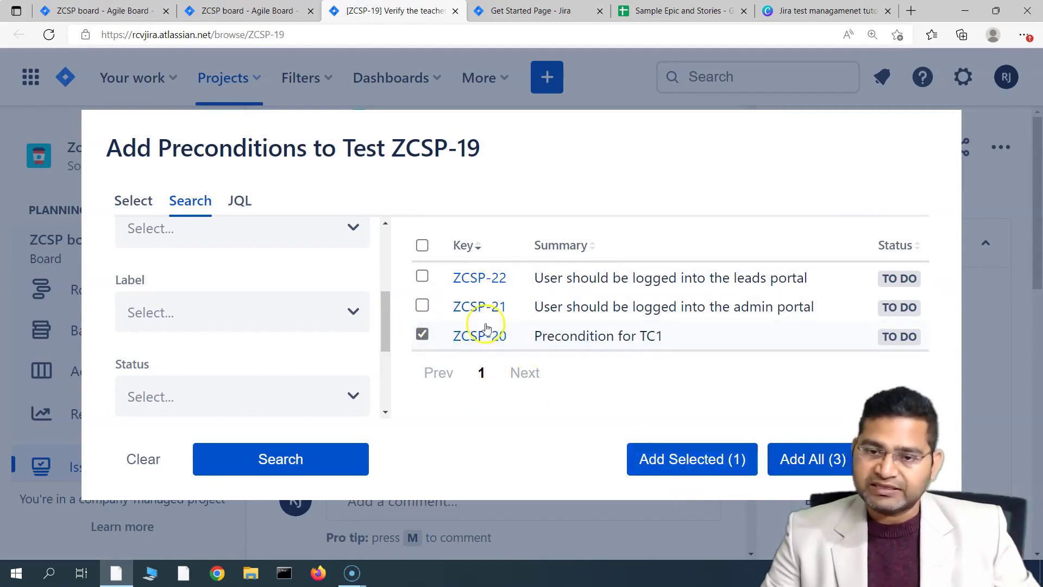
click(670, 463)
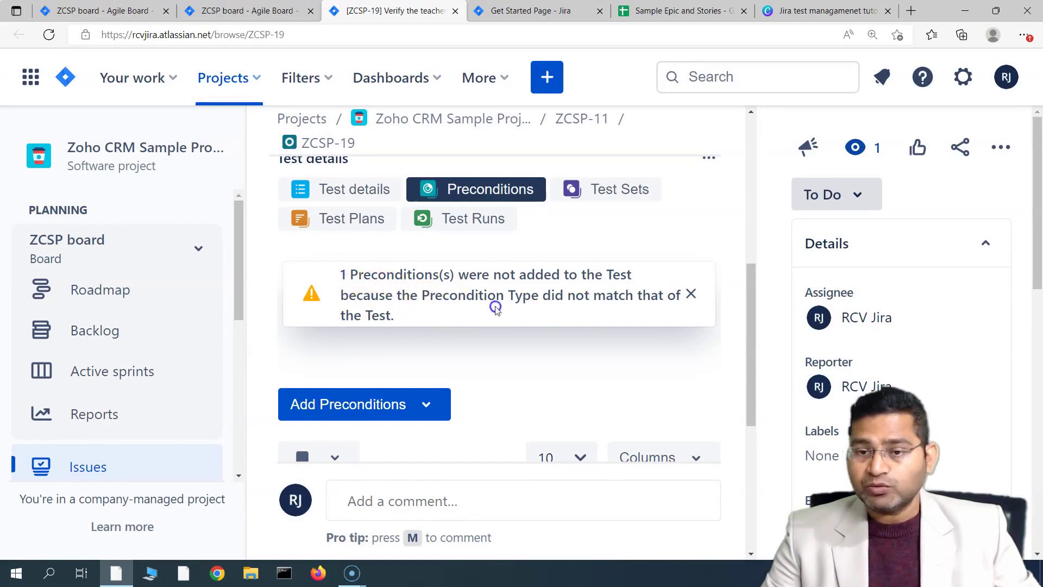
- Dismiss the precondition type mismatch warning and review the preconditions listed for test ZCSP-19
click(421, 303)
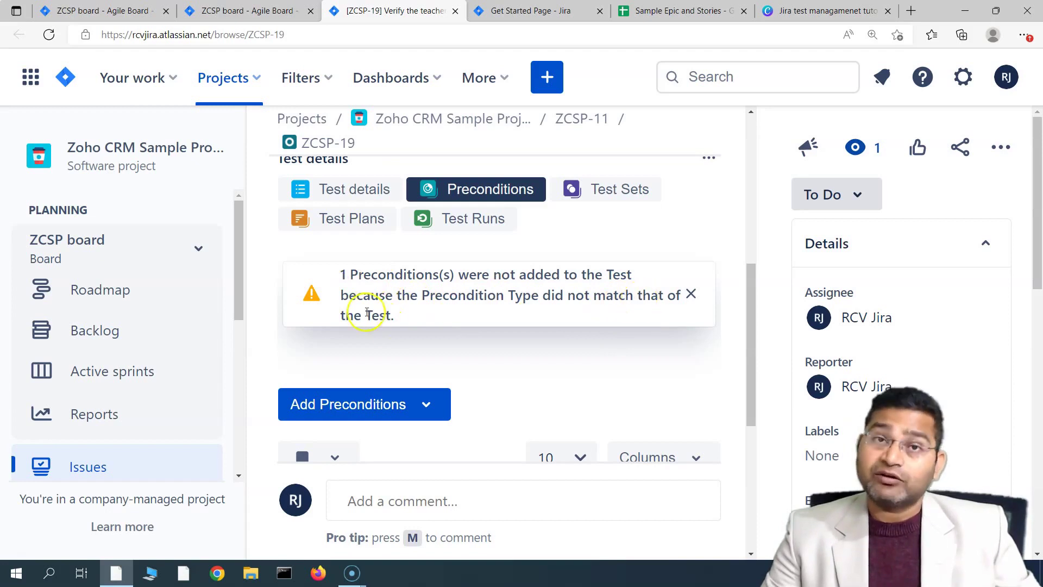
click(691, 294)
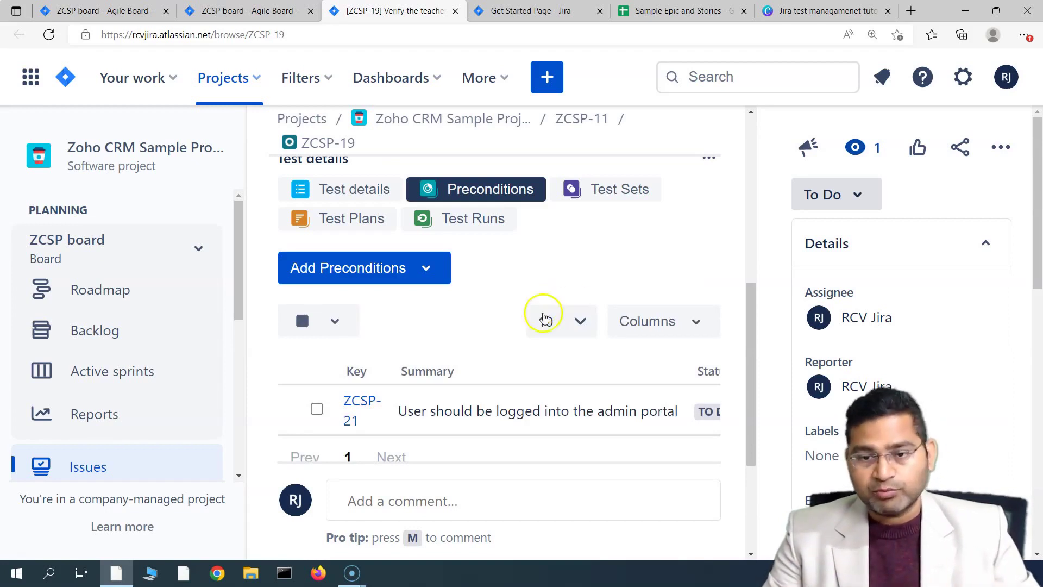
scroll(461, 320, down, 3)
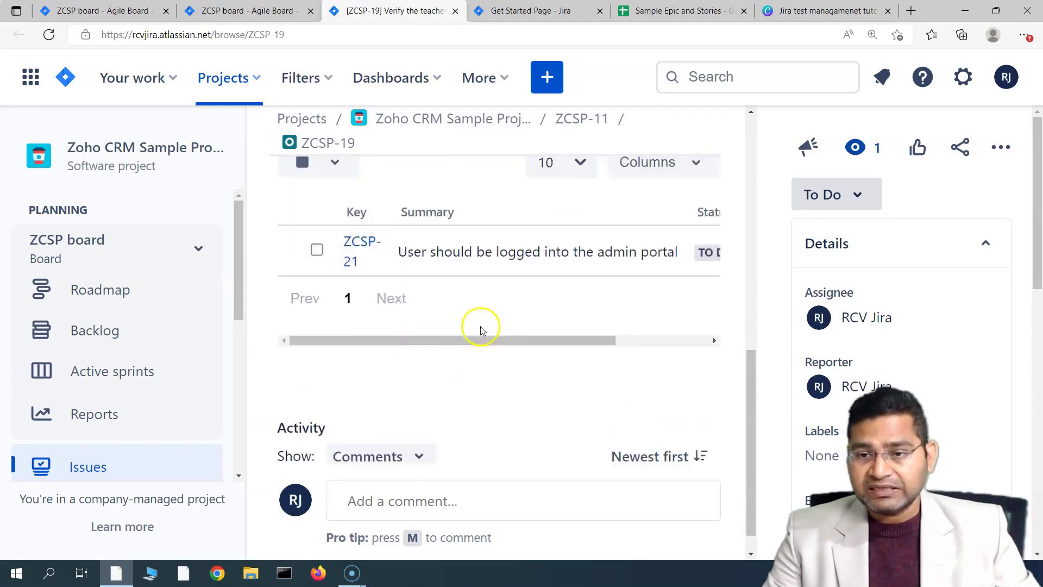
- Show the options for adding existing or new preconditions to test ZCSP-19
scroll(481, 330, up, 3)
click(427, 283)
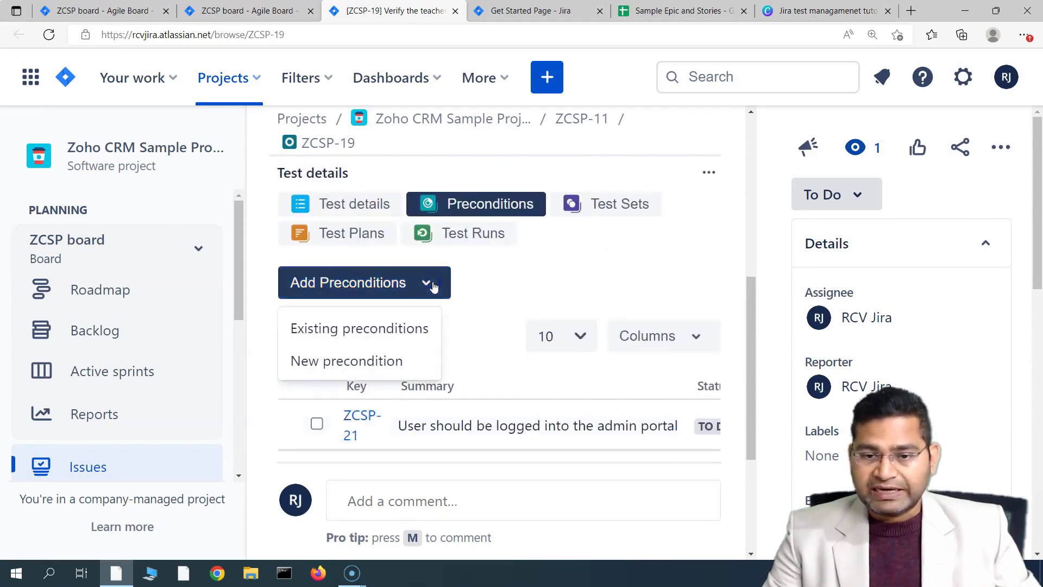
click(384, 365)
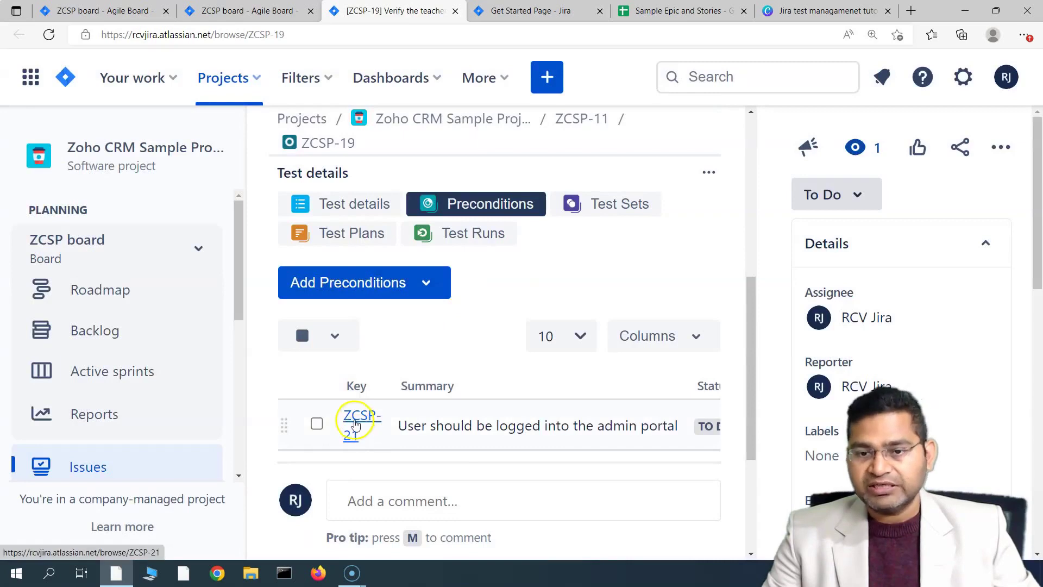
- Open precondition ZCSP-21 from the test's preconditions and examine its description, linked issue and precondition details
click(354, 421)
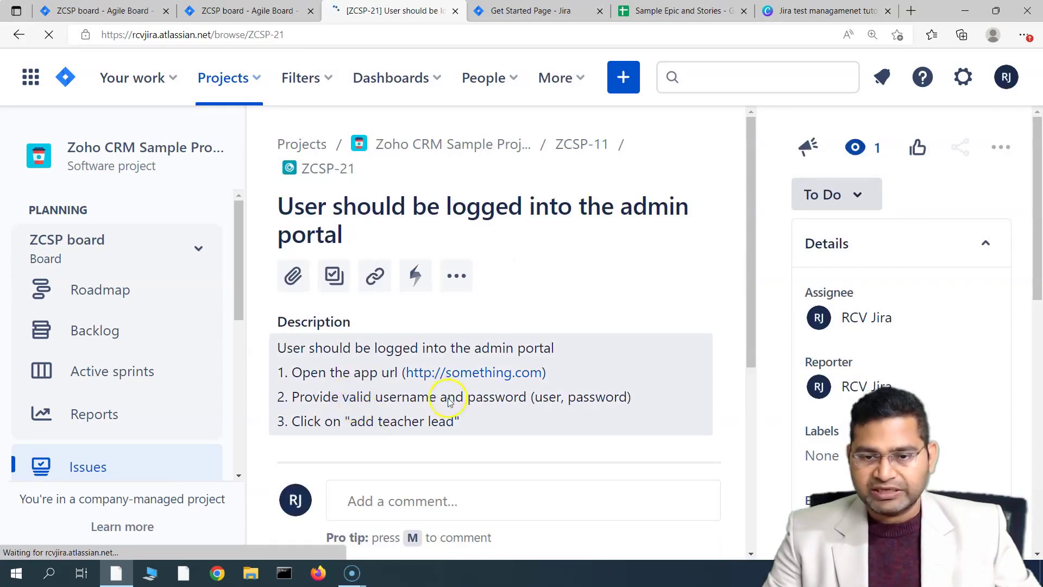
scroll(448, 401, down, 5)
scroll(458, 373, up, 2)
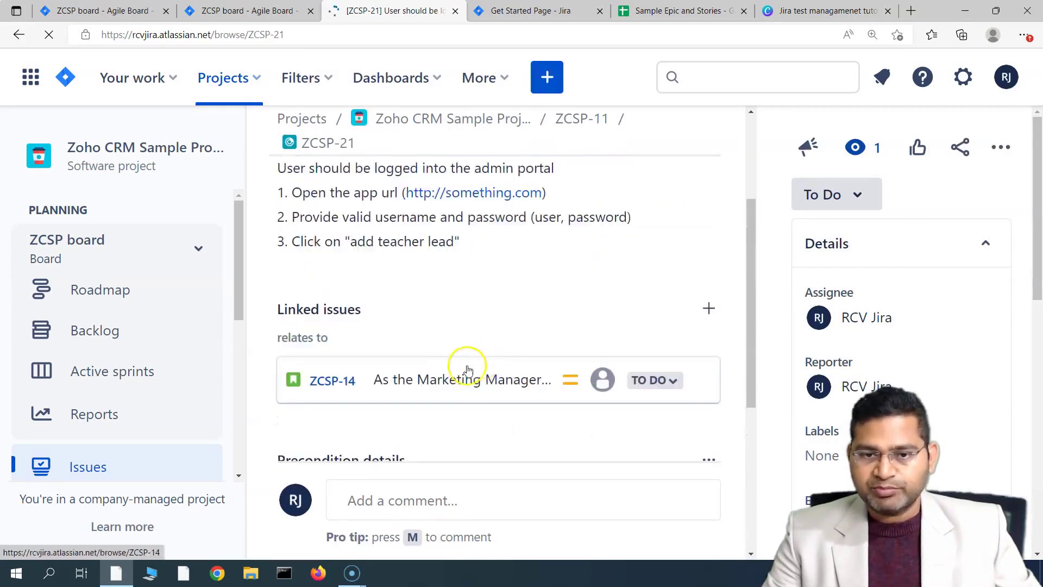
scroll(456, 359, up, 3)
click(412, 275)
click(390, 348)
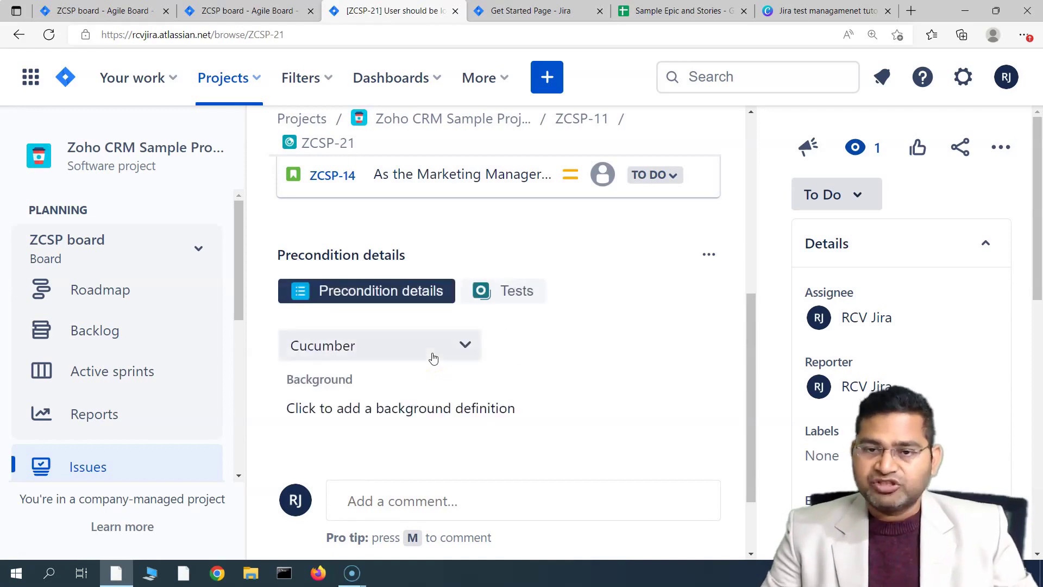
- Show the precondition types available for ZCSP-21 and choose Cucumber
click(410, 356)
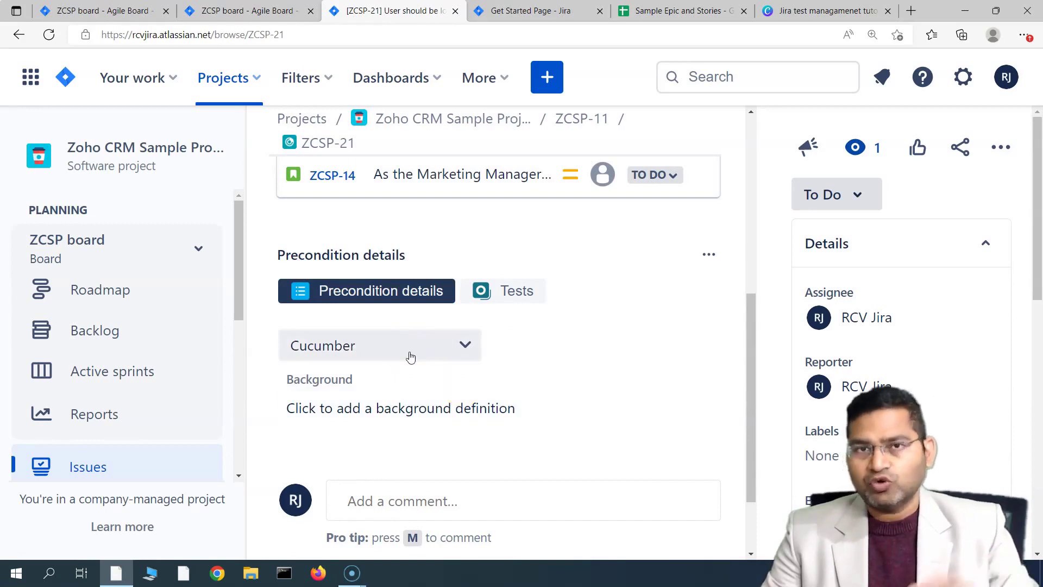
click(353, 354)
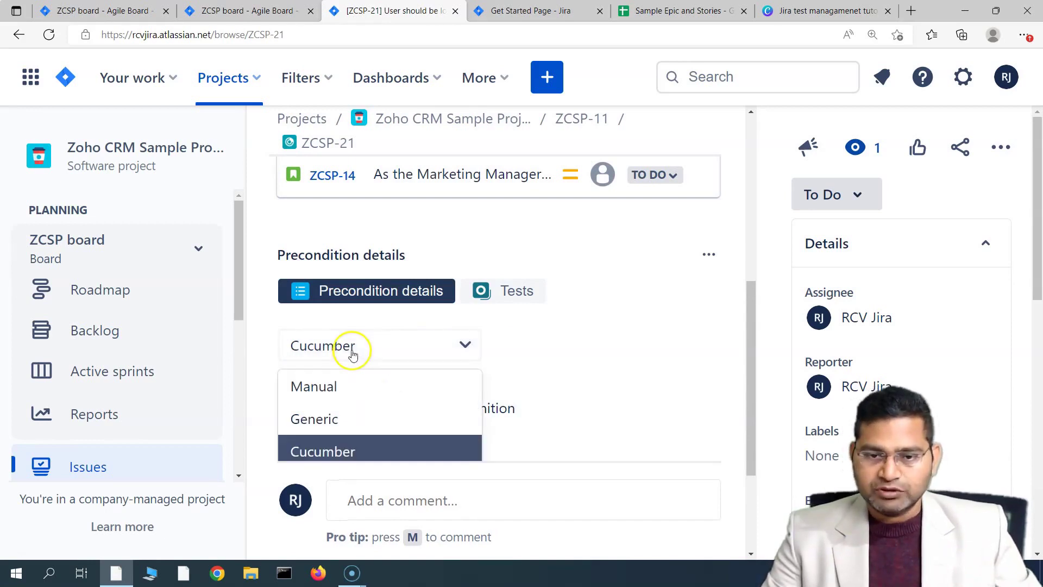
click(338, 448)
scroll(359, 375, down, 1)
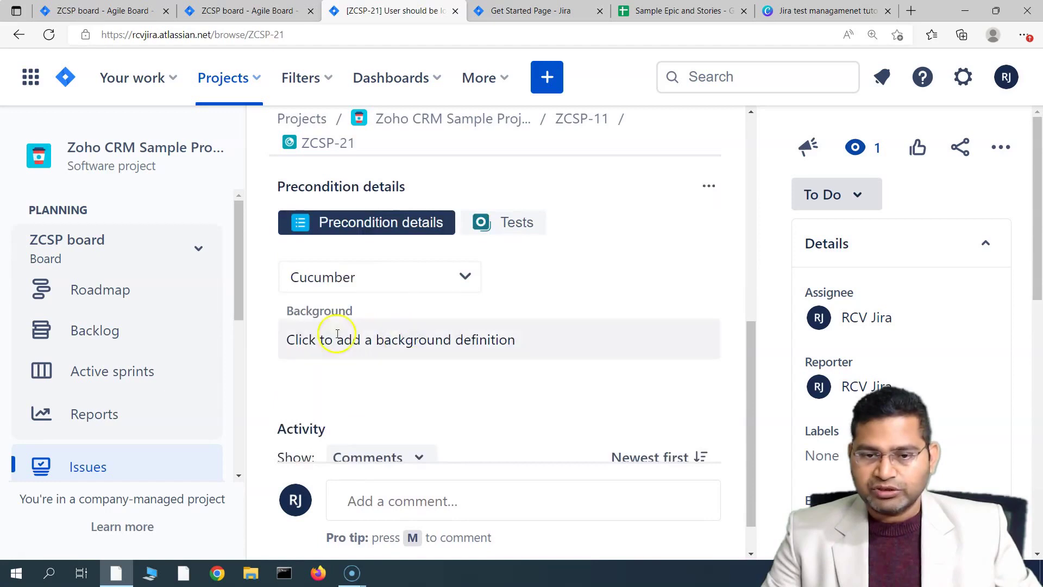
- Show the Background definition editor of precondition ZCSP-21 and close it without entering a definition
click(333, 341)
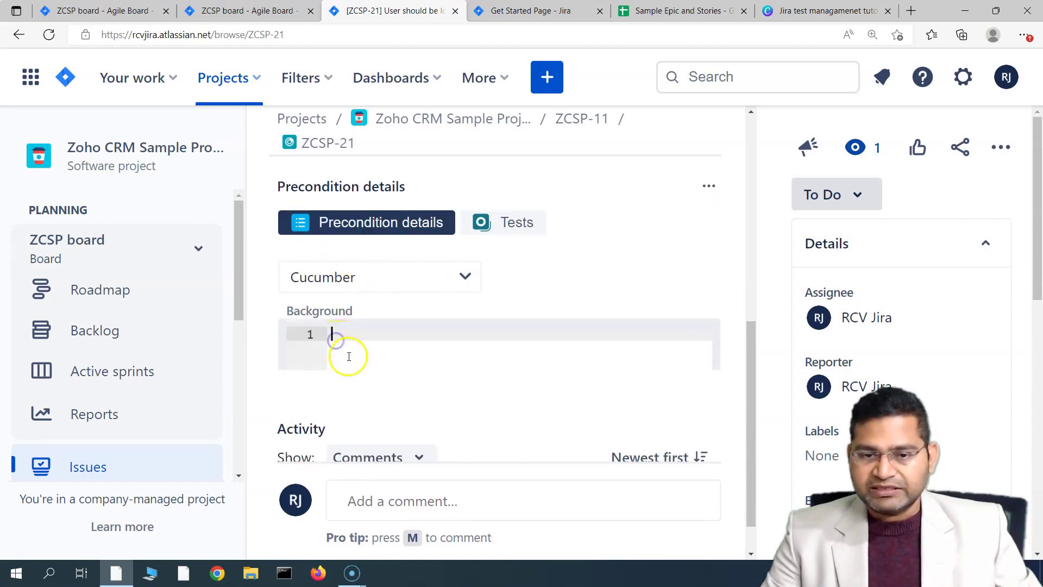
scroll(373, 338, down, 1)
scroll(449, 354, up, 3)
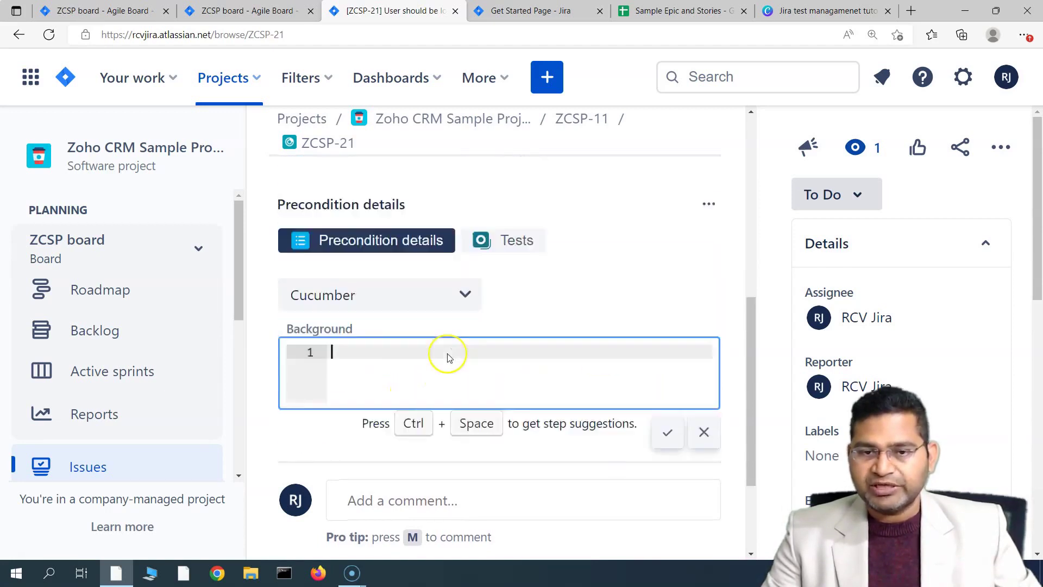
scroll(449, 357, up, 3)
scroll(538, 408, down, 7)
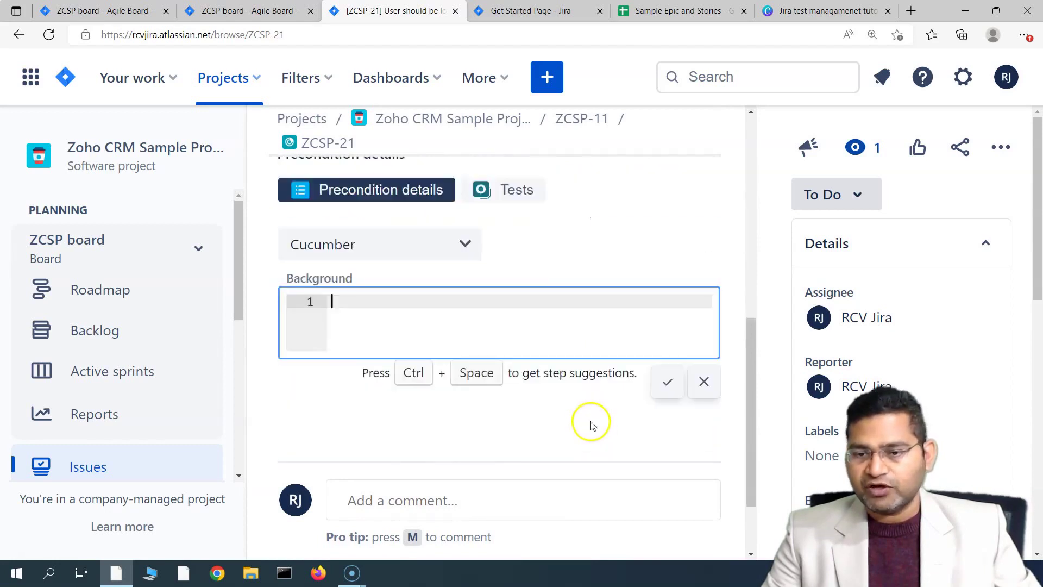
click(669, 301)
scroll(478, 240, up, 5)
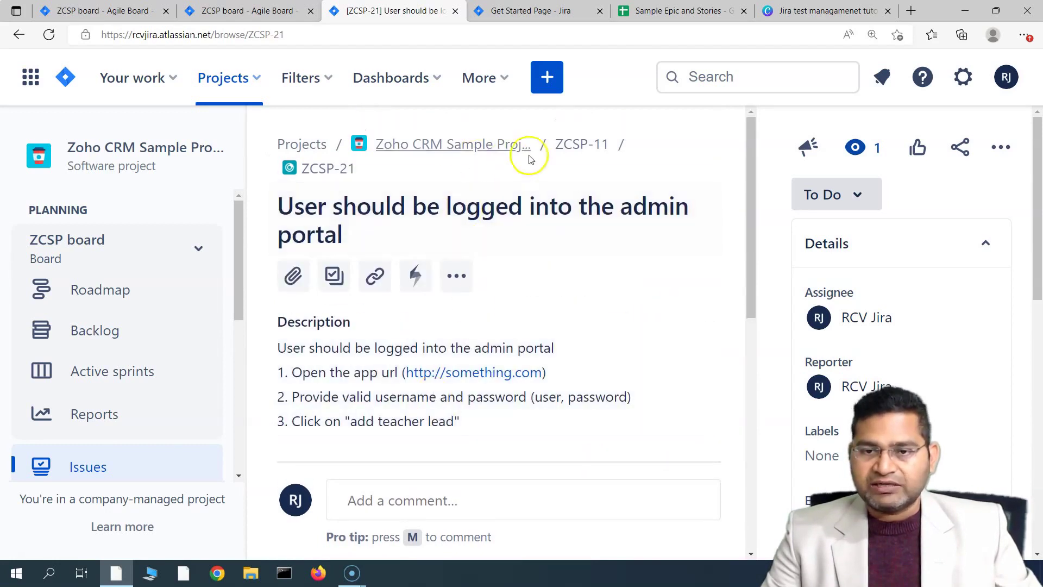
- Switch to the ZCSP backlog, close the open issue's details and review the preconditions listed among the backlog issues
click(247, 10)
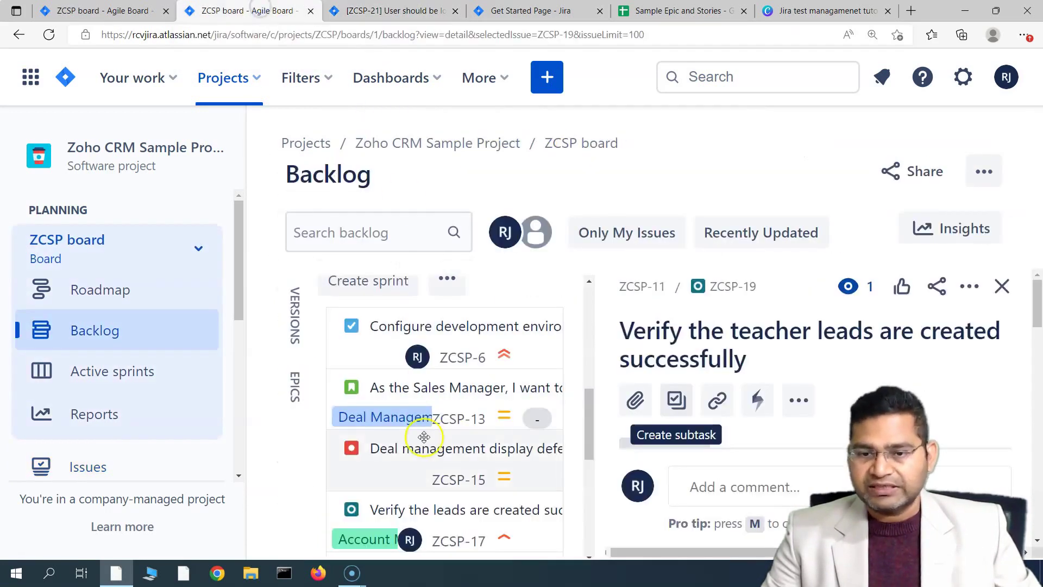
click(1007, 294)
scroll(466, 431, down, 3)
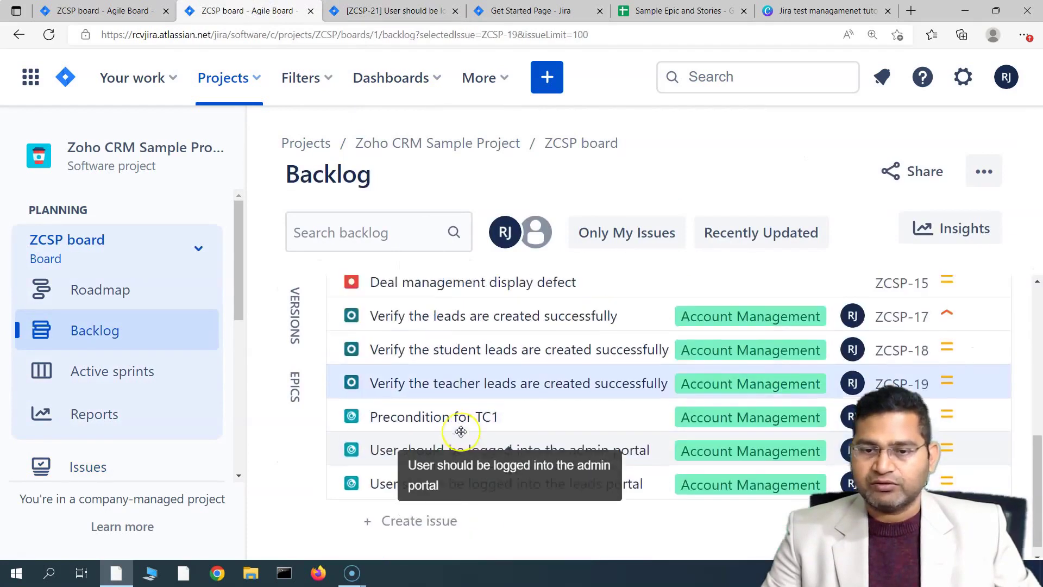
scroll(461, 431, up, 5)
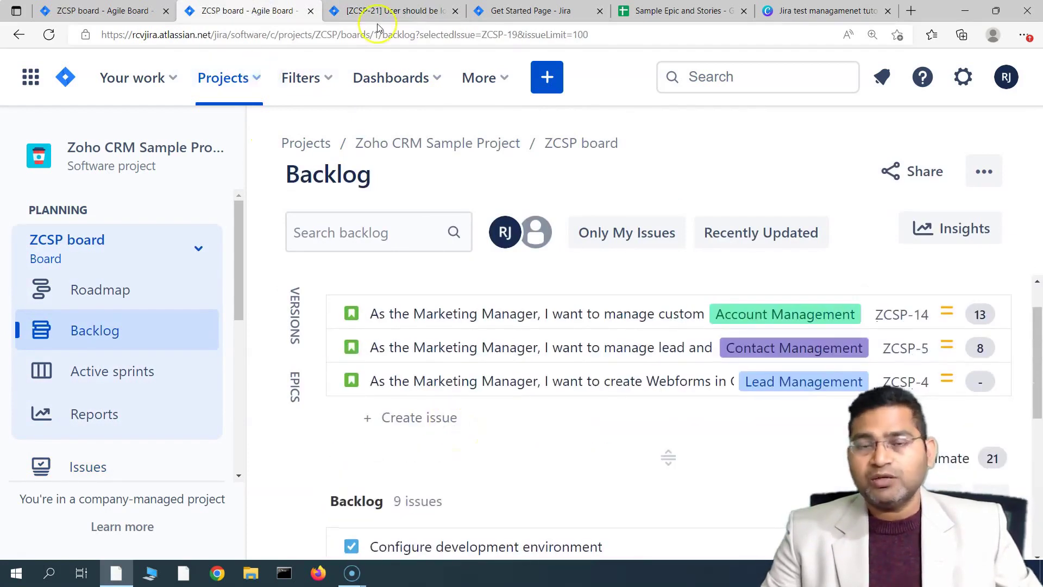
- Show the Jira Xray course contents slide in Canva, and return to Jira to review precondition ZCSP-21
click(799, 11)
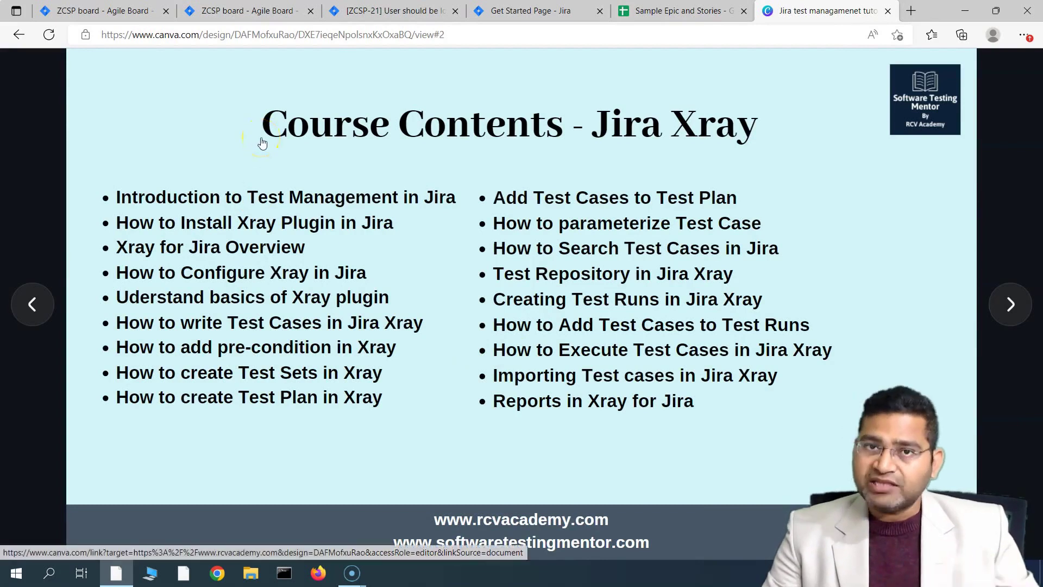
click(255, 9)
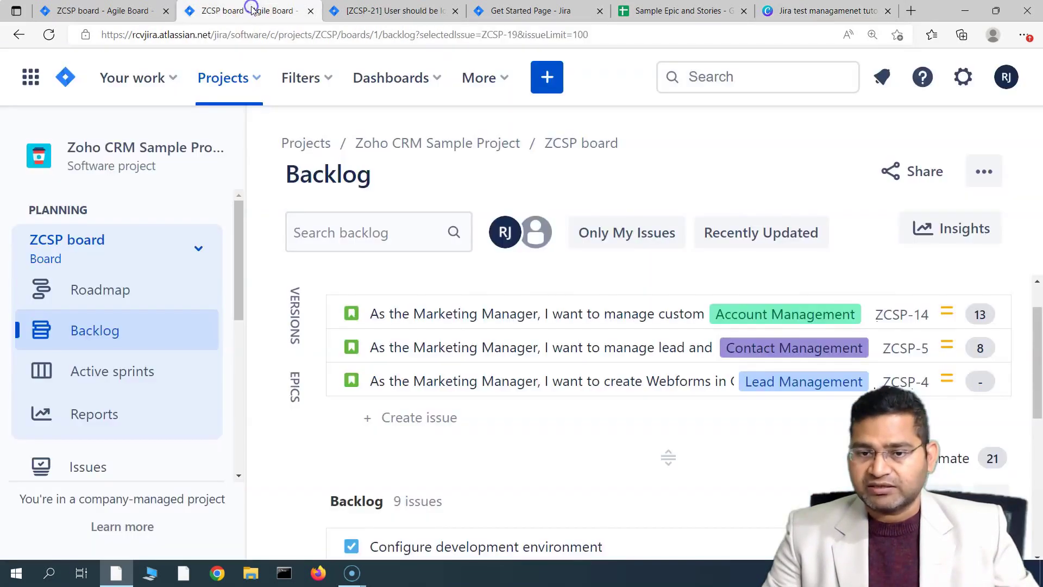
click(402, 13)
scroll(486, 375, down, 3)
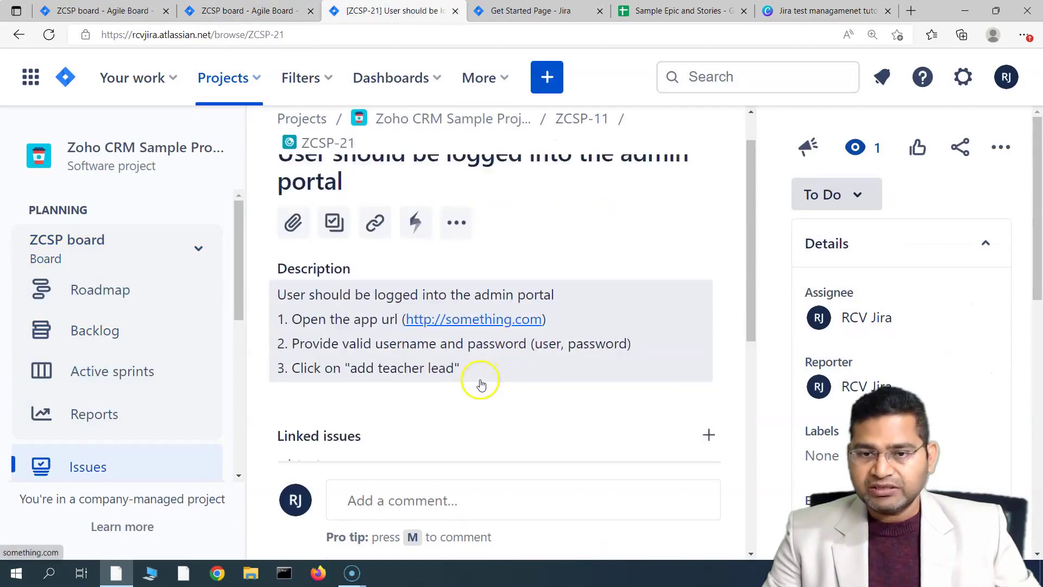
scroll(361, 296, down, 4)
scroll(361, 293, up, 1)
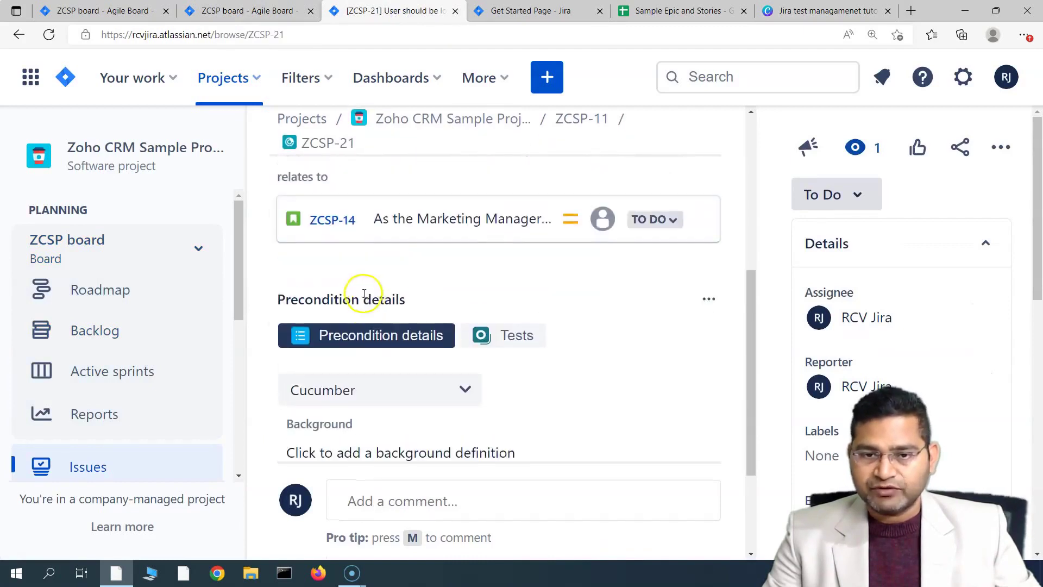
scroll(408, 337, up, 5)
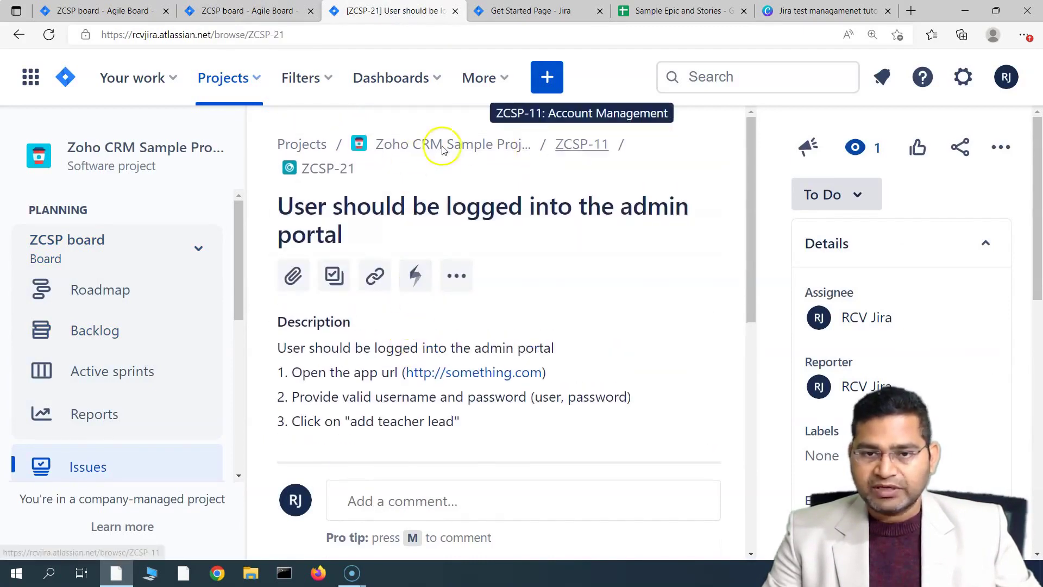
- Open test ZCSP-19 from the backlog on its own page and show the actions column of its preconditions list
click(139, 332)
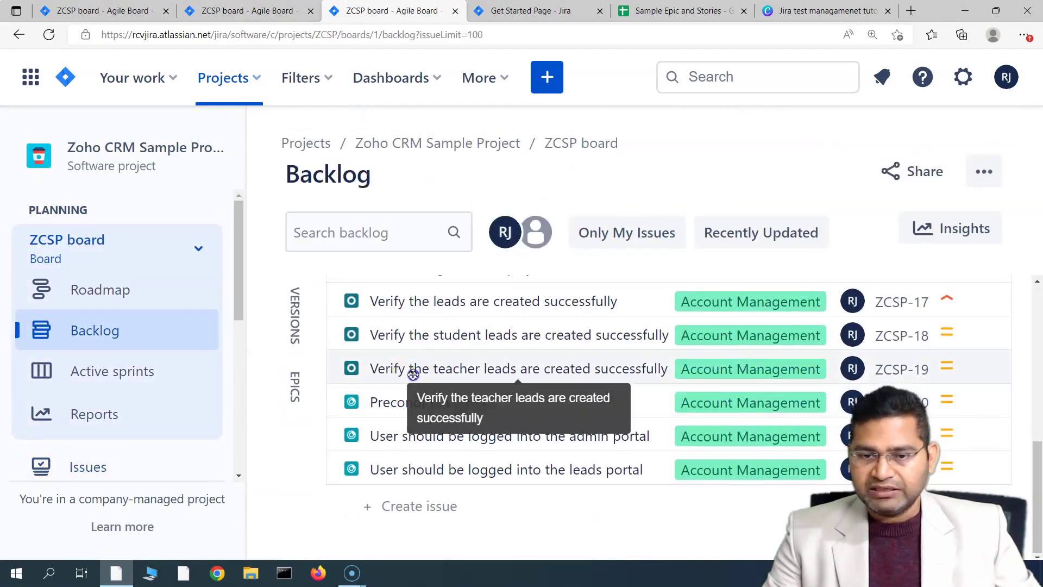
click(411, 370)
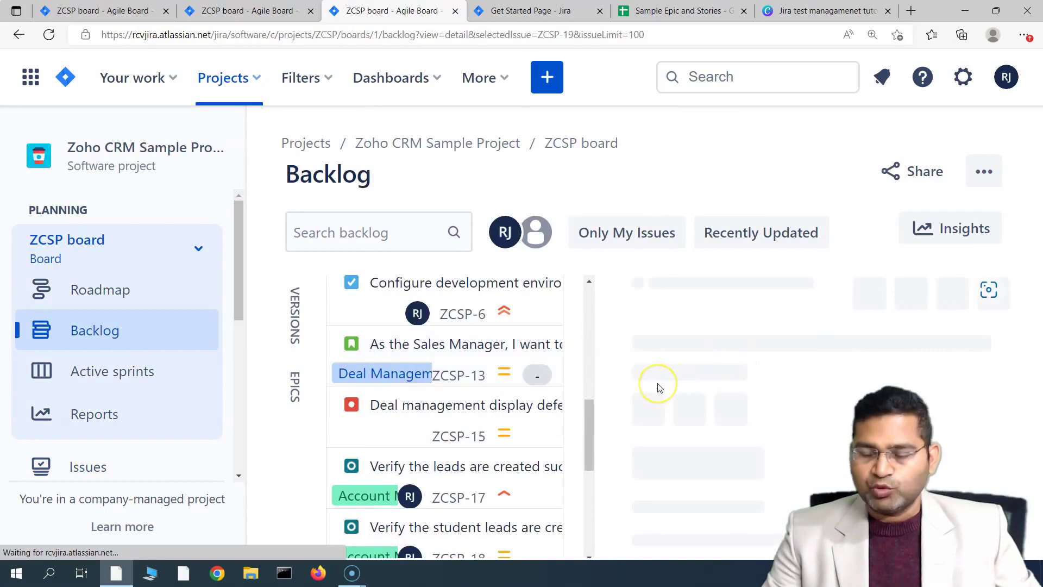
click(719, 284)
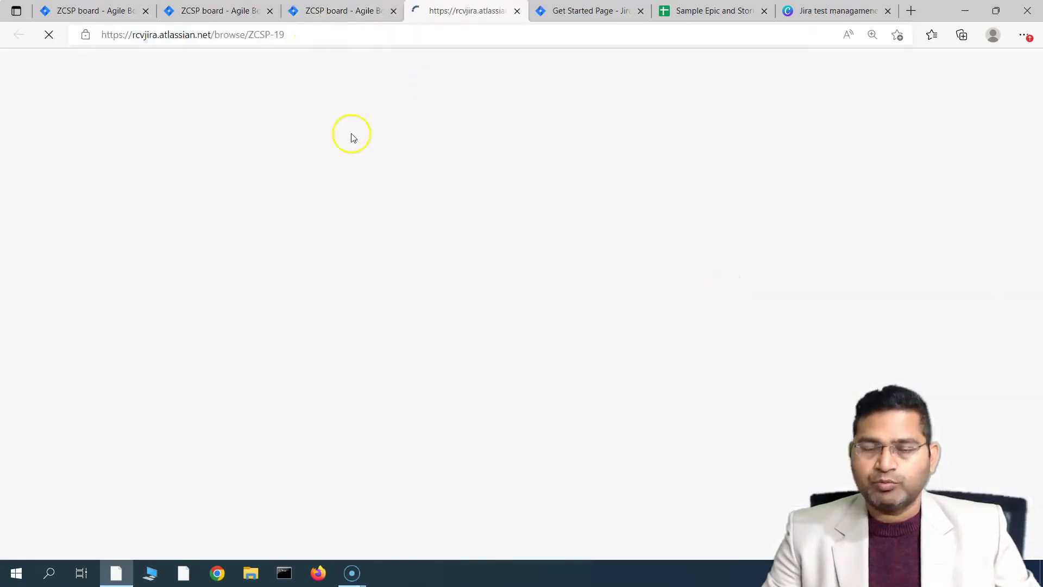
click(482, 221)
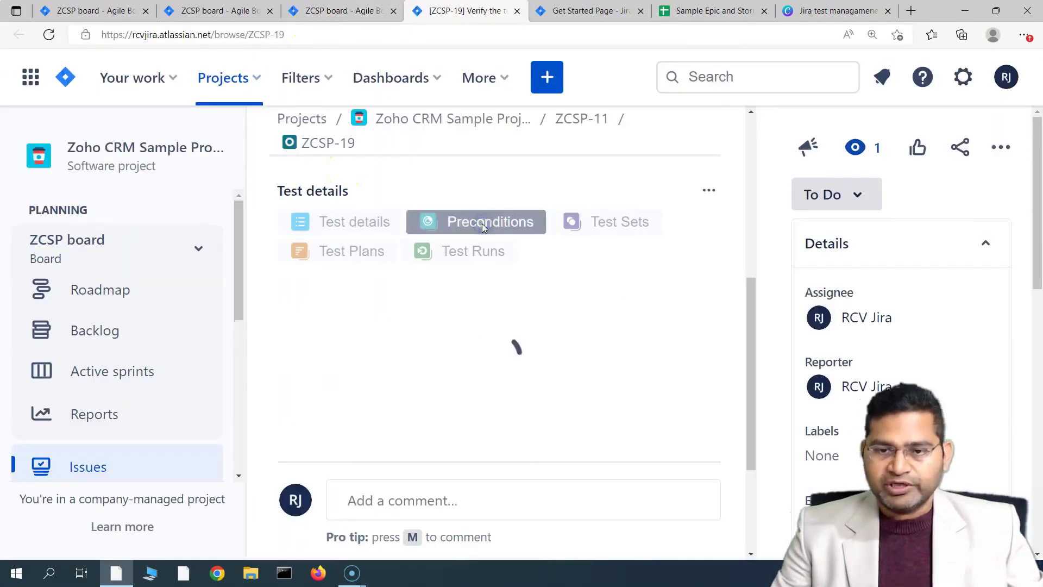
scroll(424, 387, down, 2)
drag(425, 394, 543, 396)
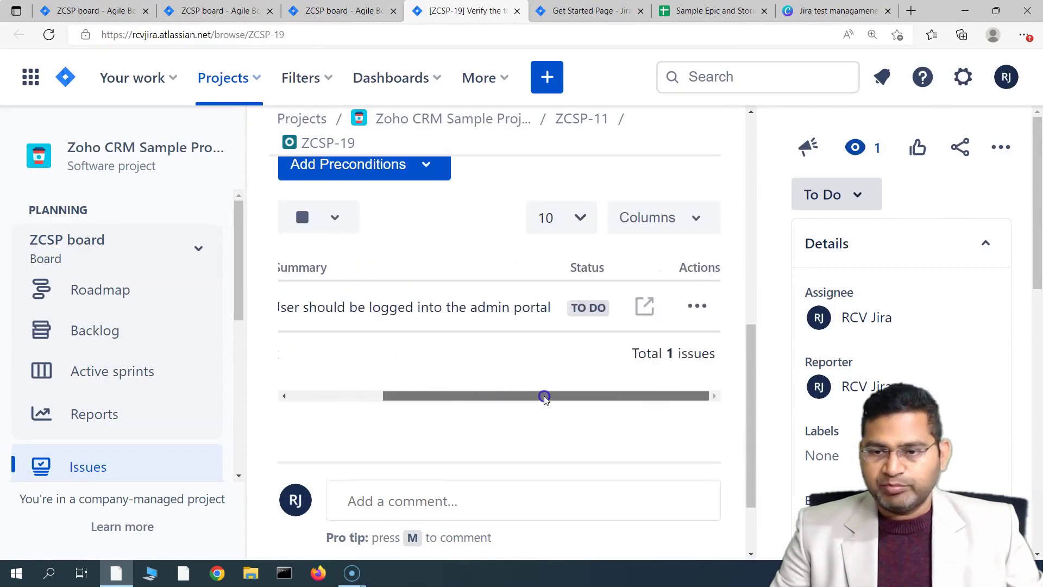
- Show the actions for precondition ZCSP-21 within test ZCSP-19 and apply rank 1 to it
click(698, 306)
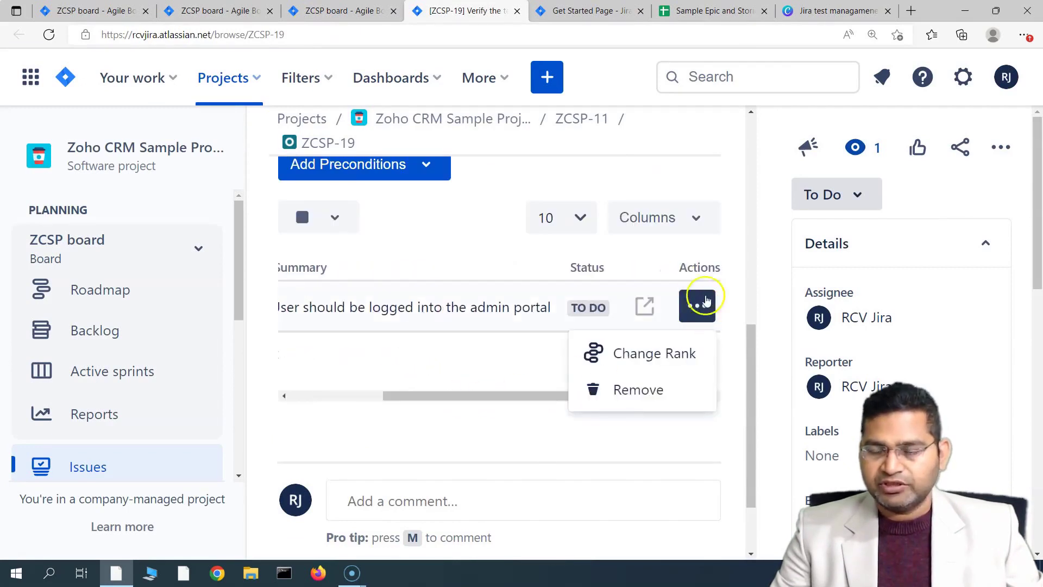
click(652, 407)
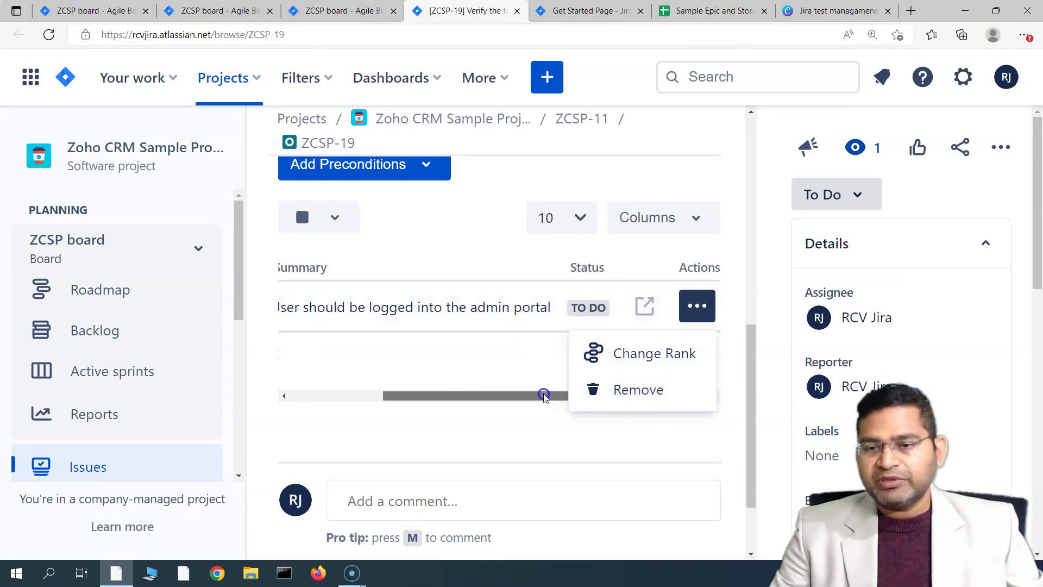
click(491, 383)
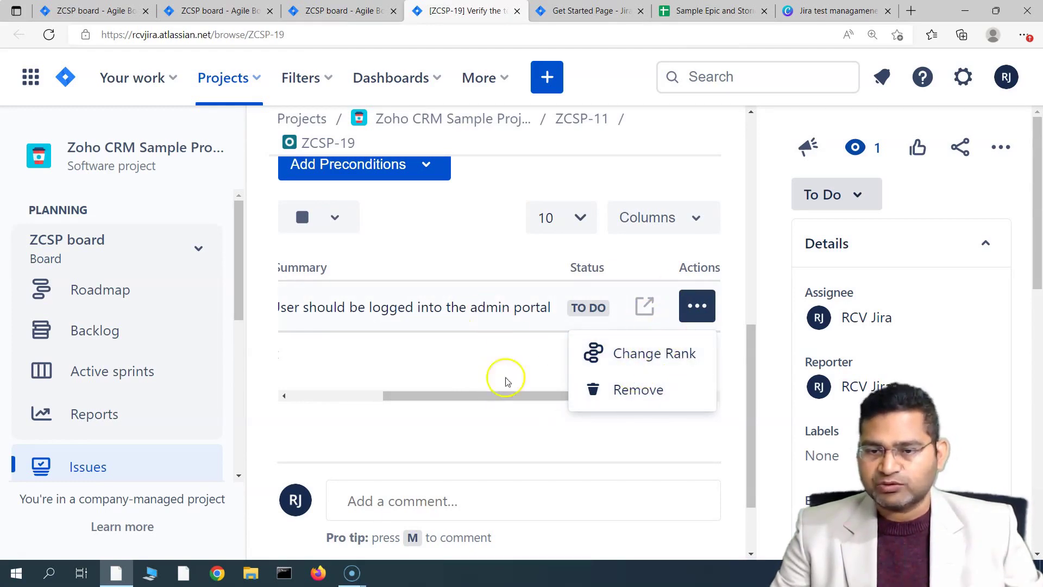
click(672, 355)
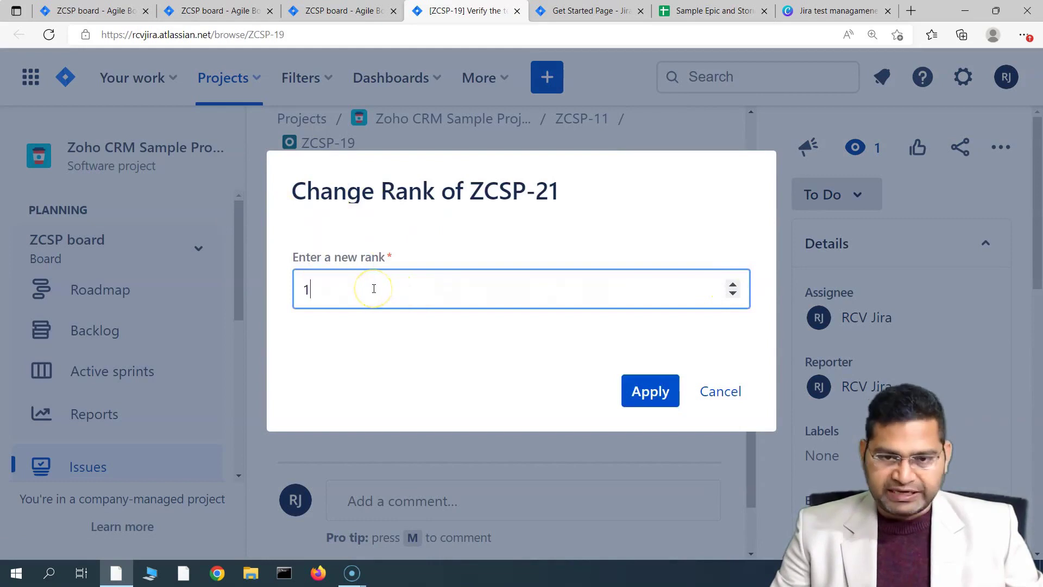
click(648, 390)
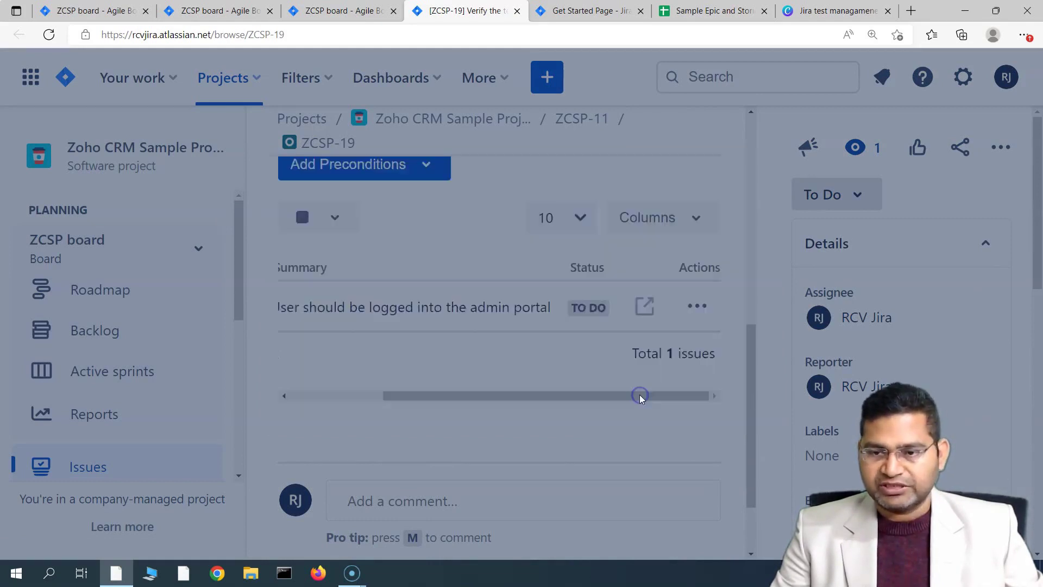
- Review all columns of test ZCSP-19's preconditions list and return to the test's summary and description
drag(647, 416, 315, 311)
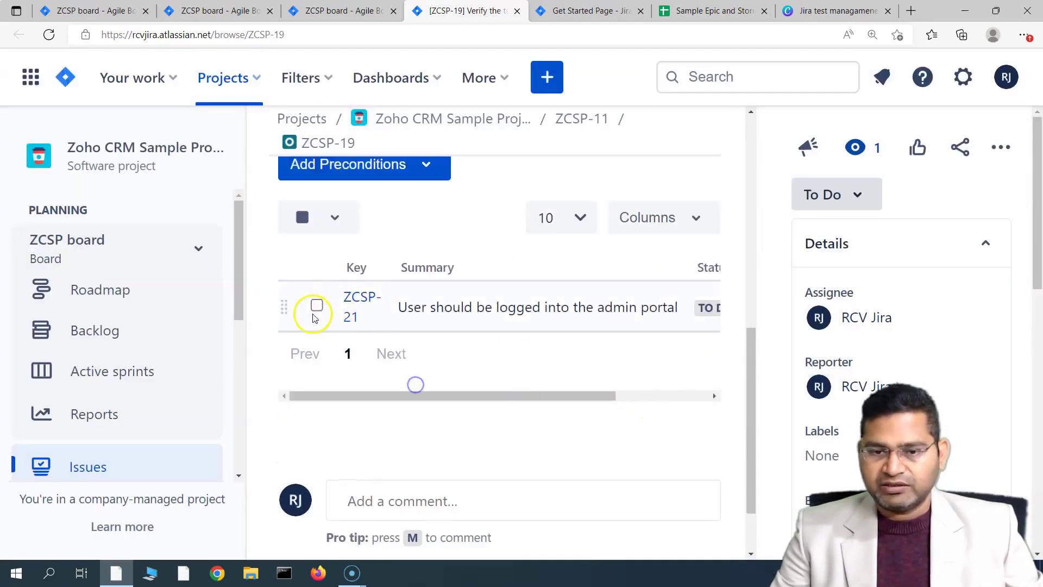
click(620, 395)
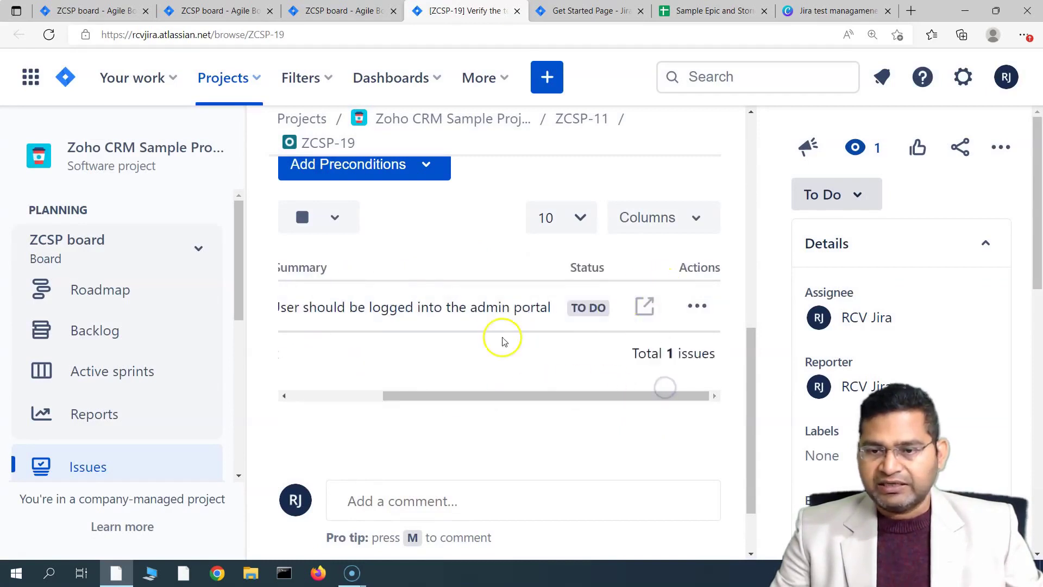
drag(570, 396, 442, 401)
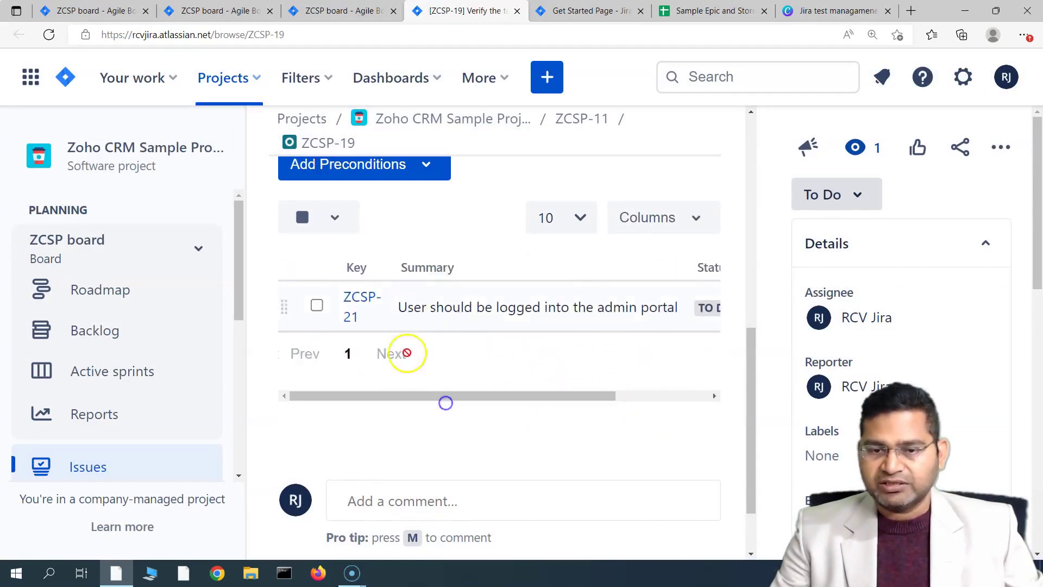
scroll(463, 341, up, 7)
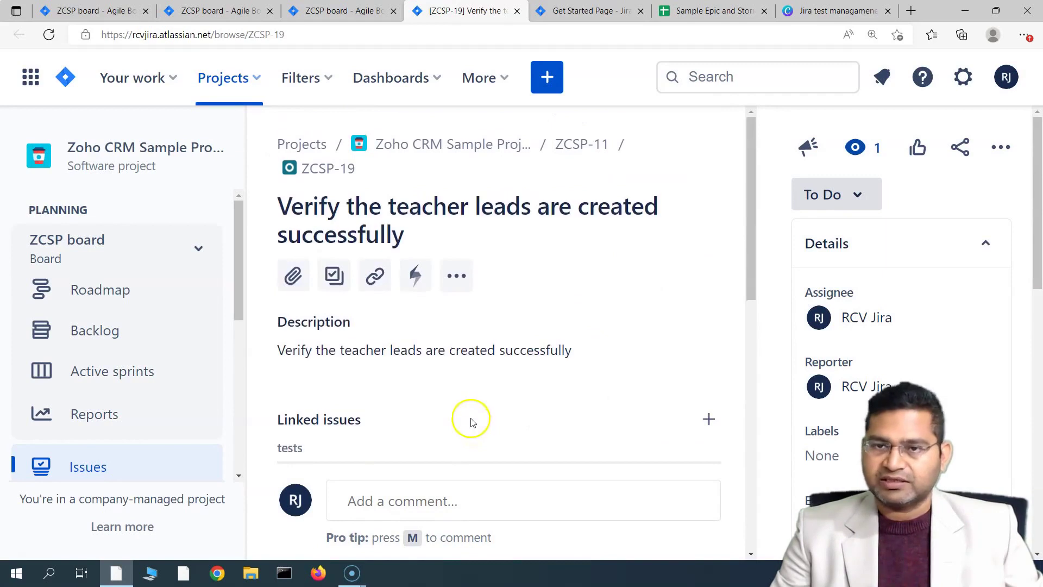